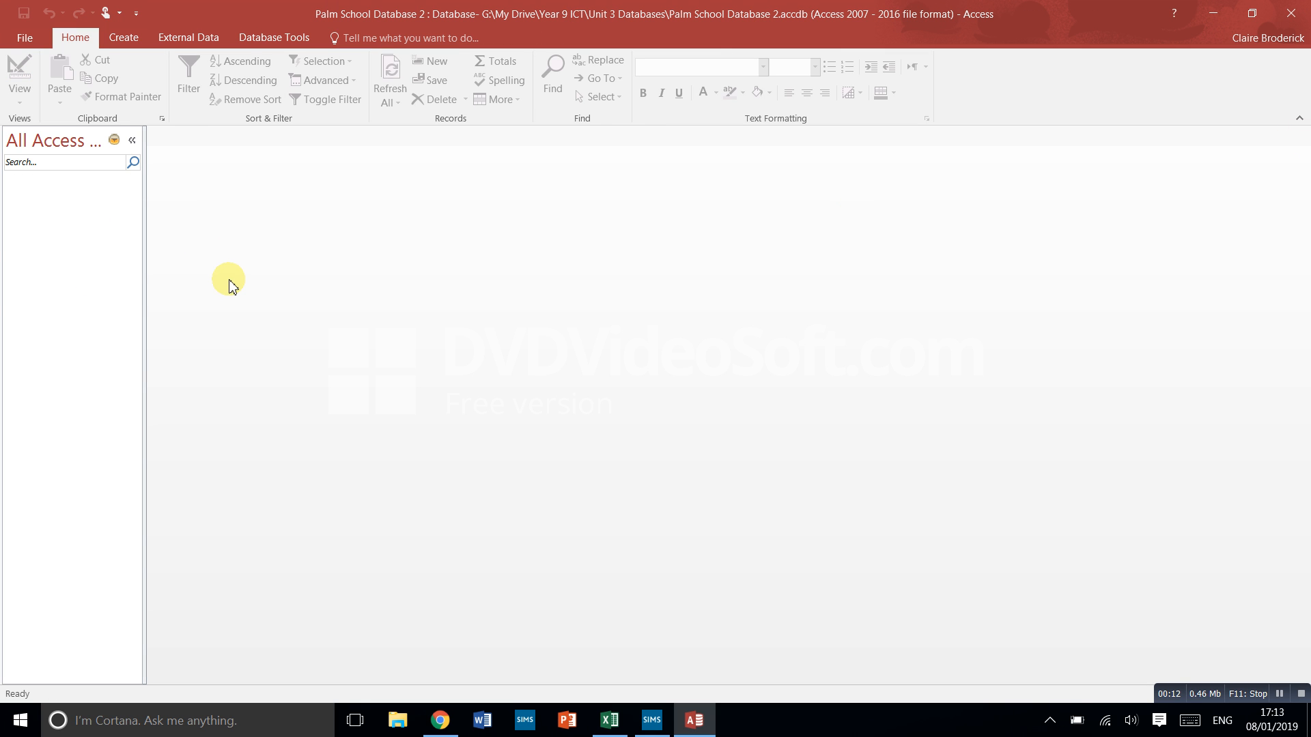
- Create a new table, switch it to Design view and save it as Students
click(122, 37)
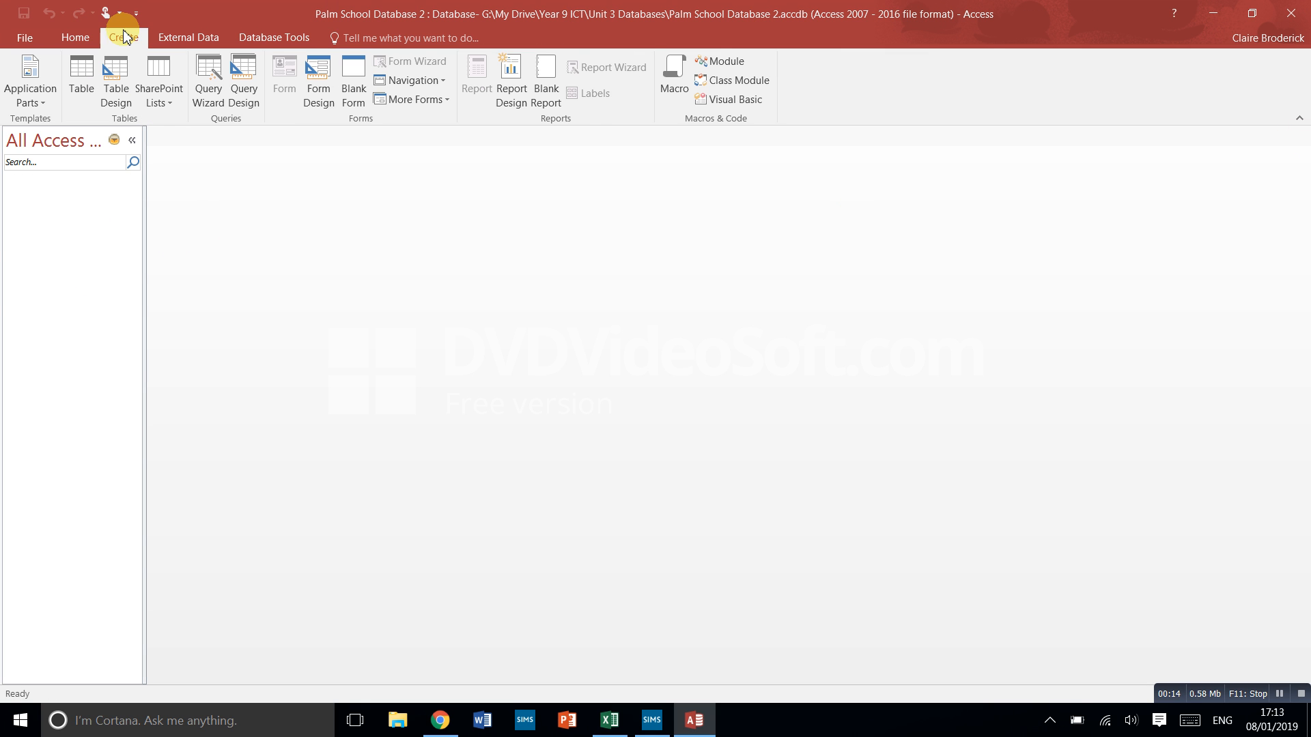
click(80, 85)
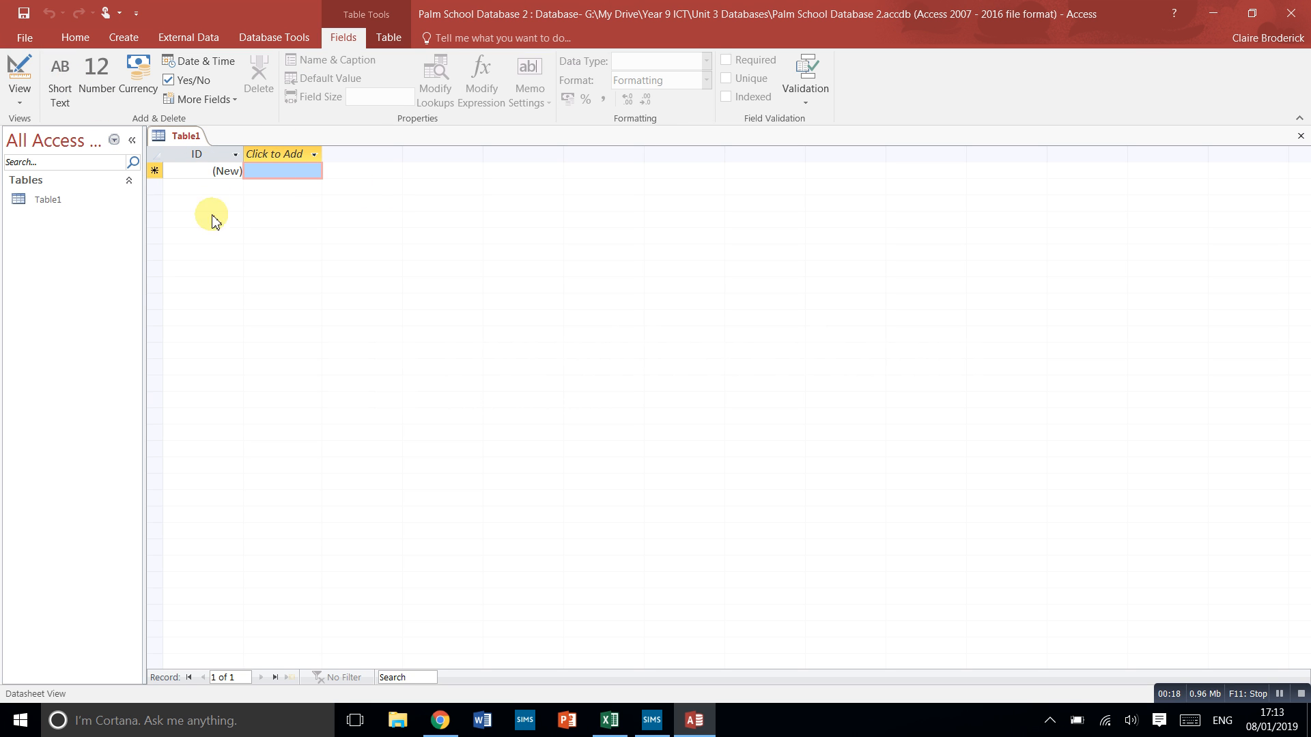
click(21, 69)
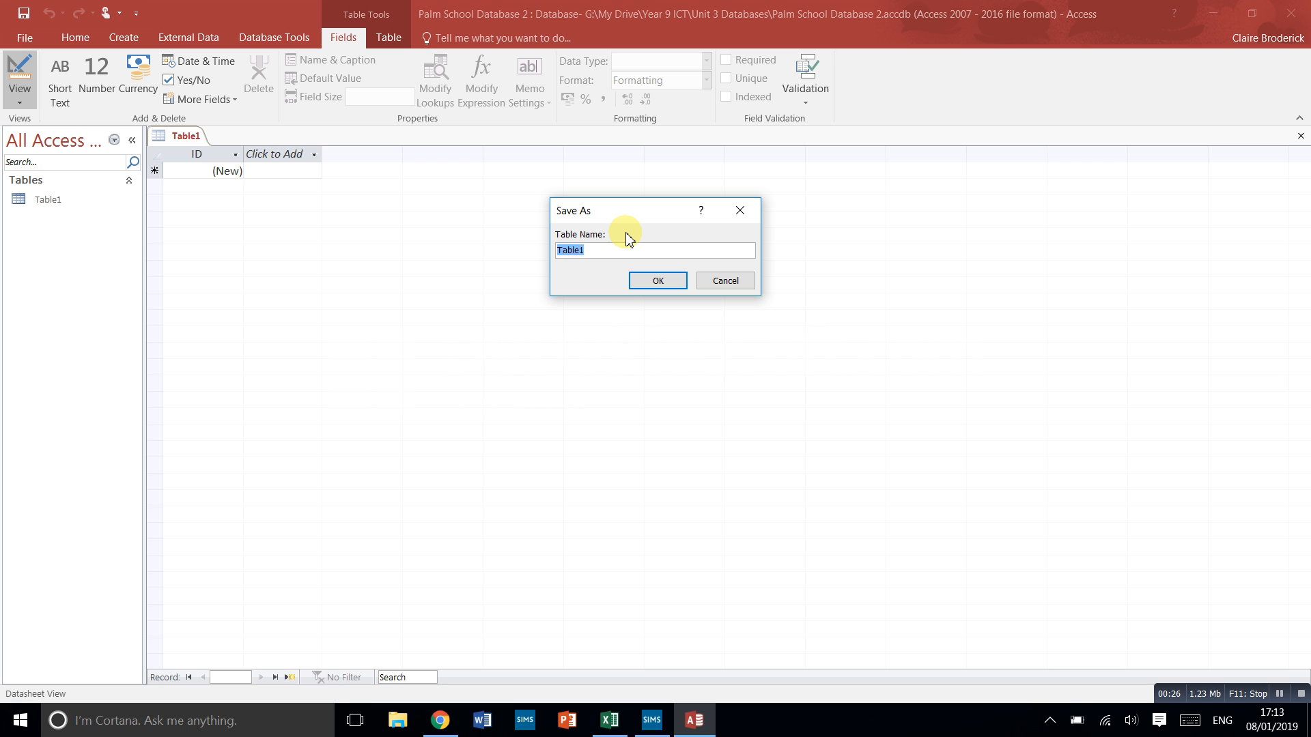
text(Students)
click(668, 286)
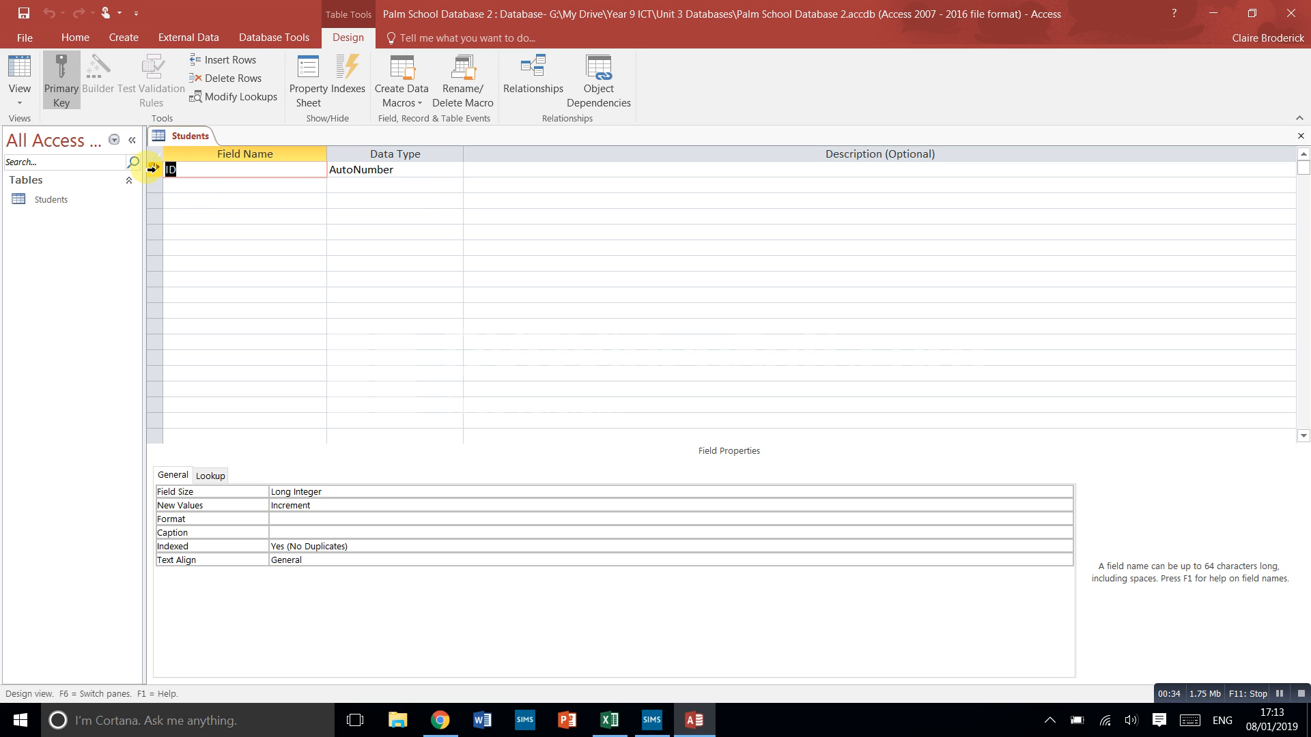
- Rename the ID primary key field to StudentID, keeping the AutoNumber data type
click(181, 178)
click(166, 175)
text(SWtudent)
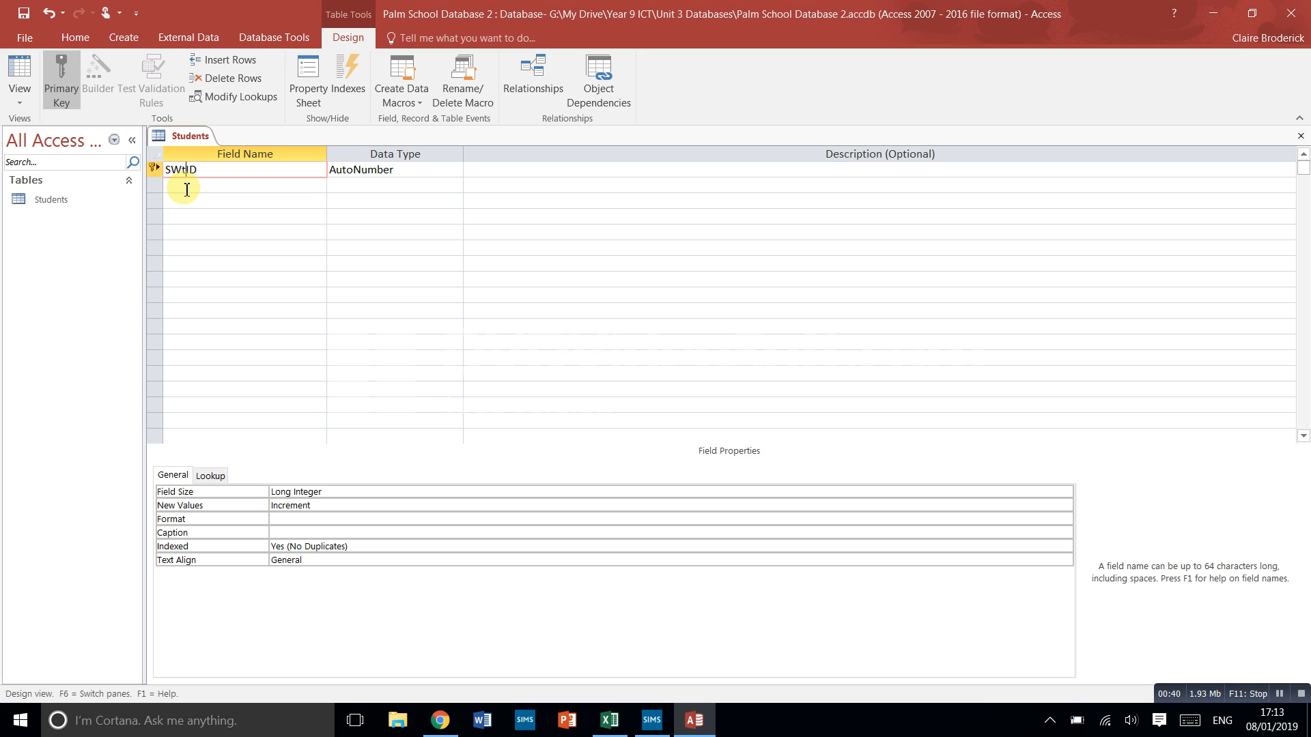
key(BackSpace)
key(BackSpace)
key(BackSpace)
key(BackSpace)
key(BackSpace)
key(BackSpace)
key(BackSpace)
text(tudent)
click(377, 172)
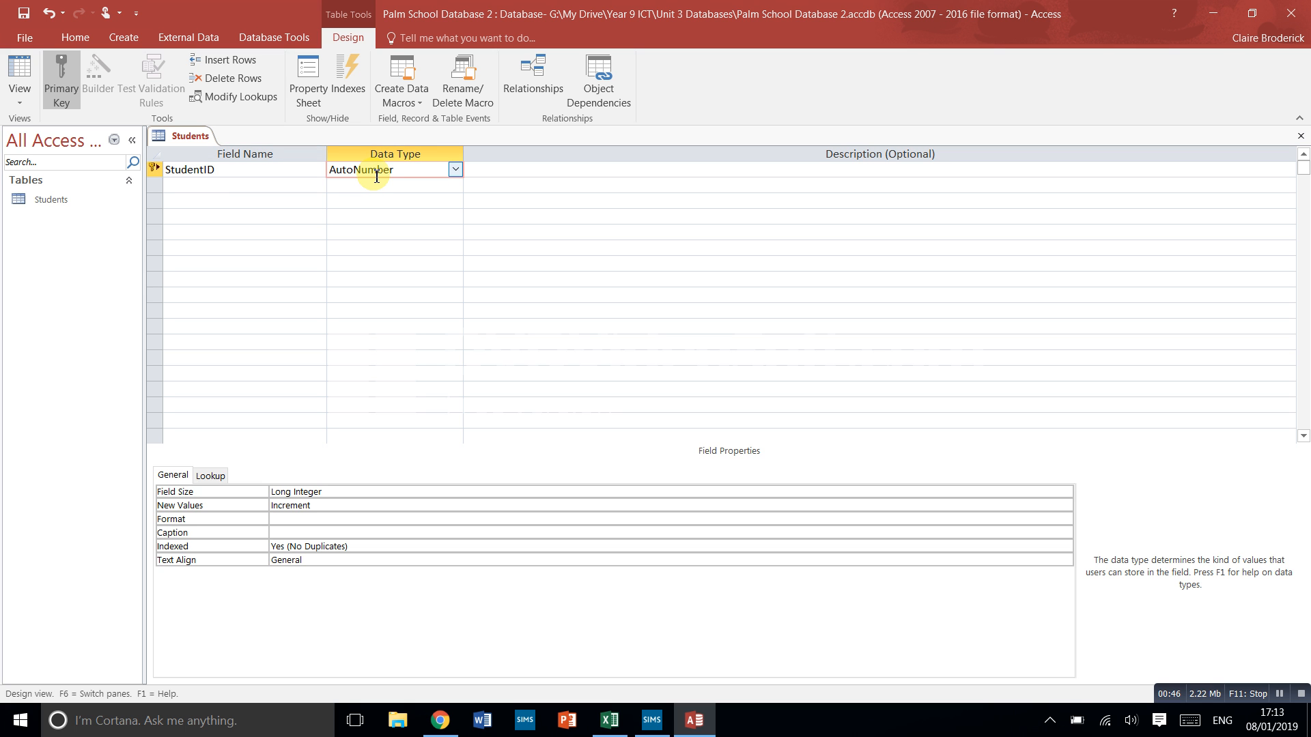
- Add a First Name field with the Short Text data type and replace its default field size
click(273, 187)
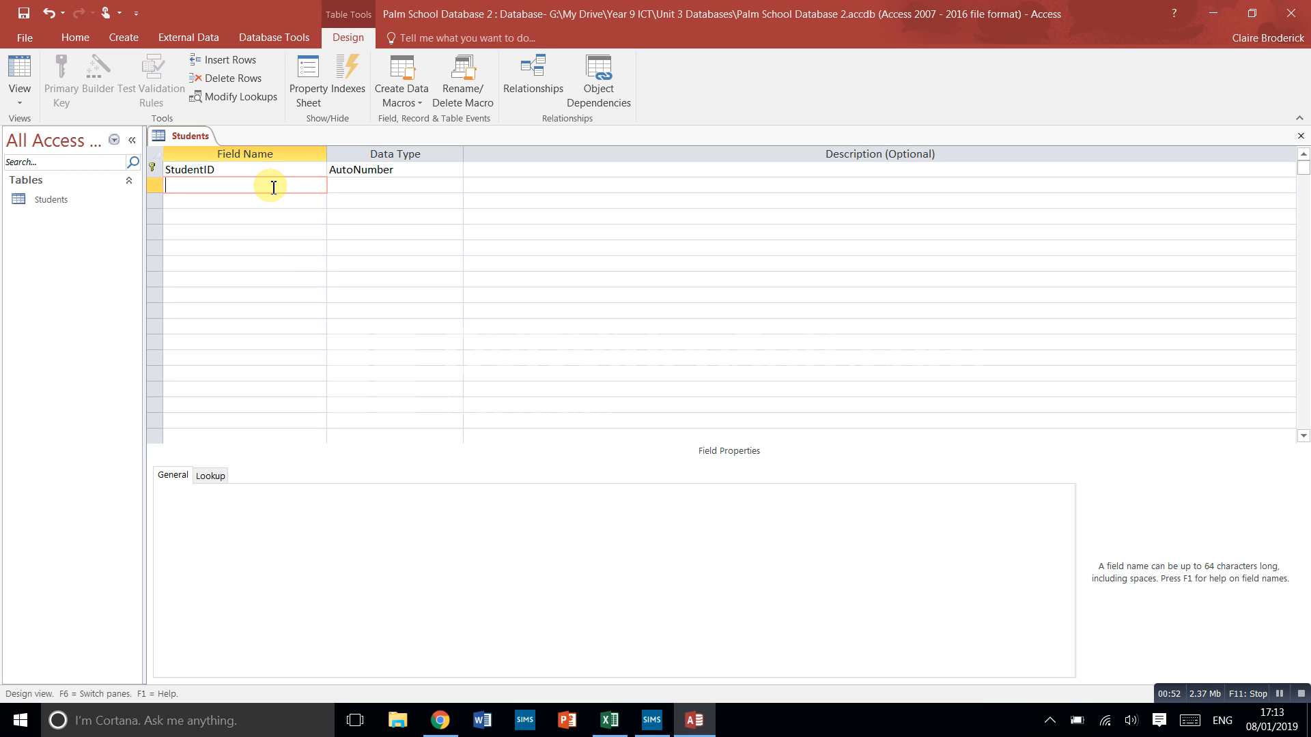
text(First Name)
click(379, 187)
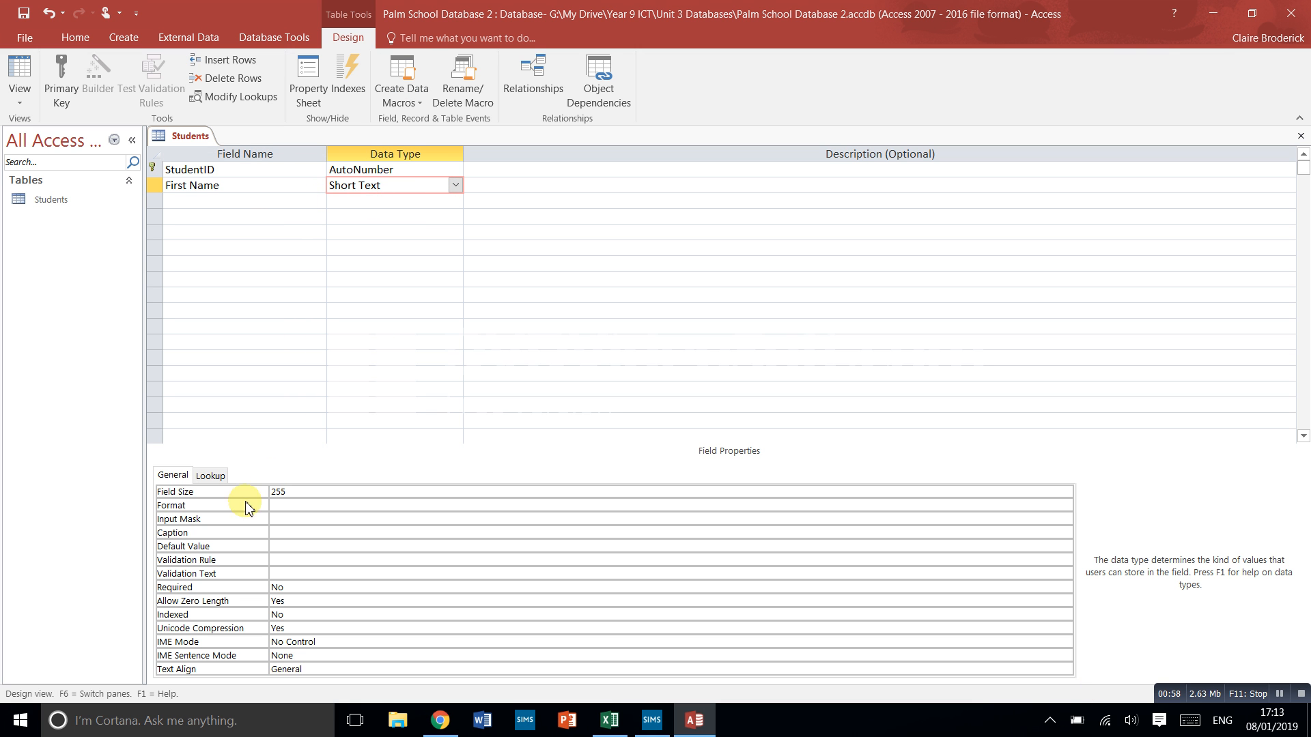
click(301, 491)
drag(301, 491, 272, 492)
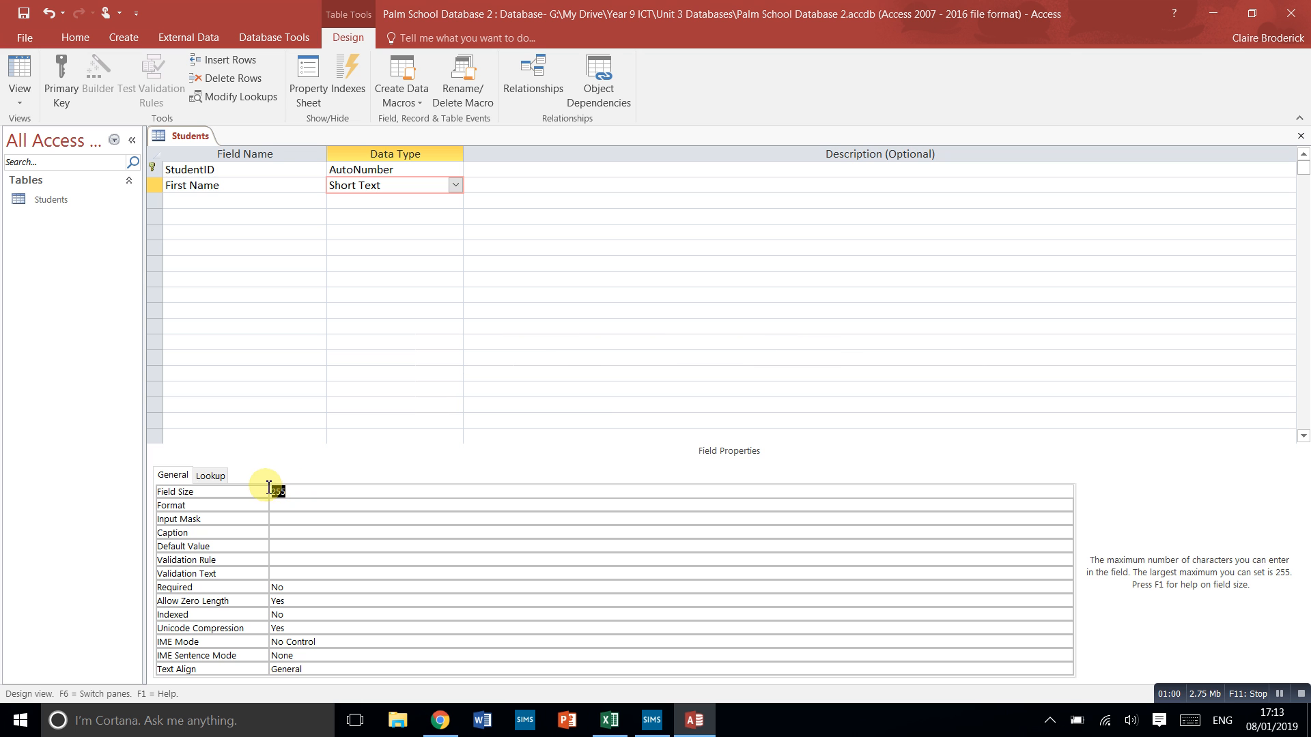
key(BackSpace)
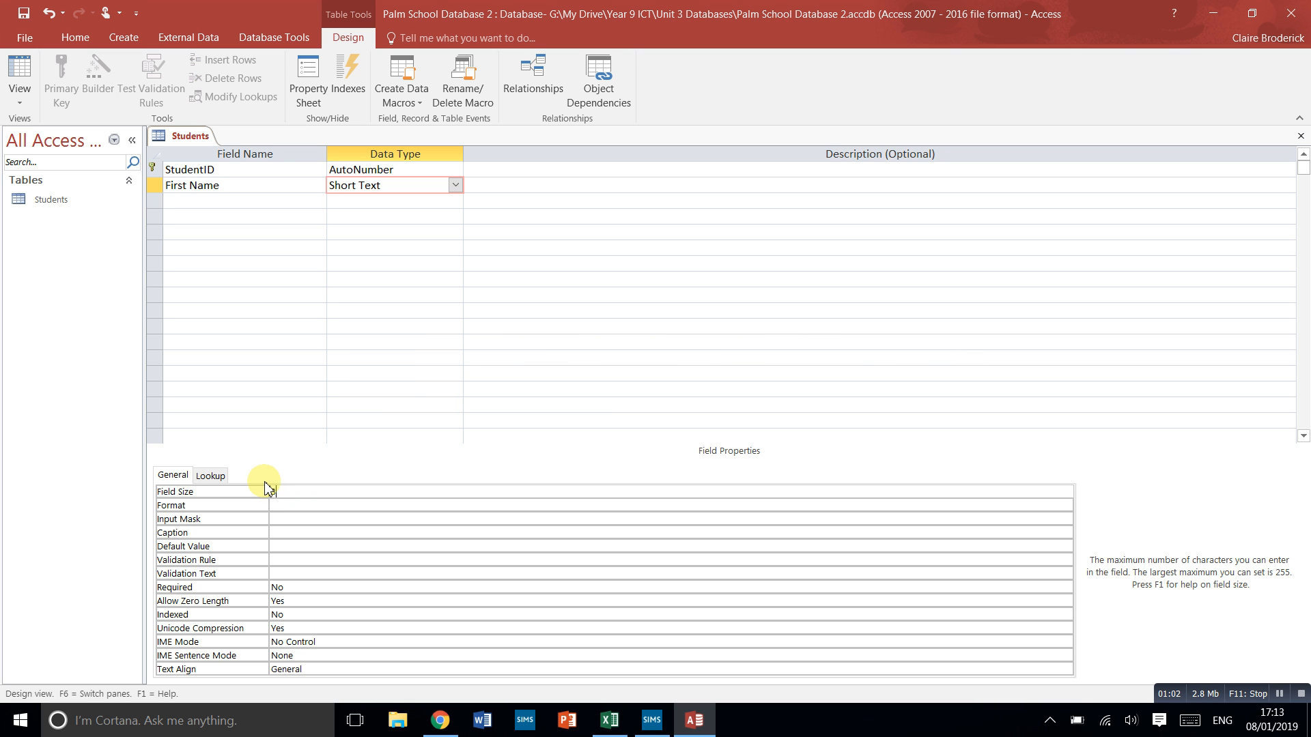
- Add a Surname field with the Short Text data type and replace its default field size
click(211, 200)
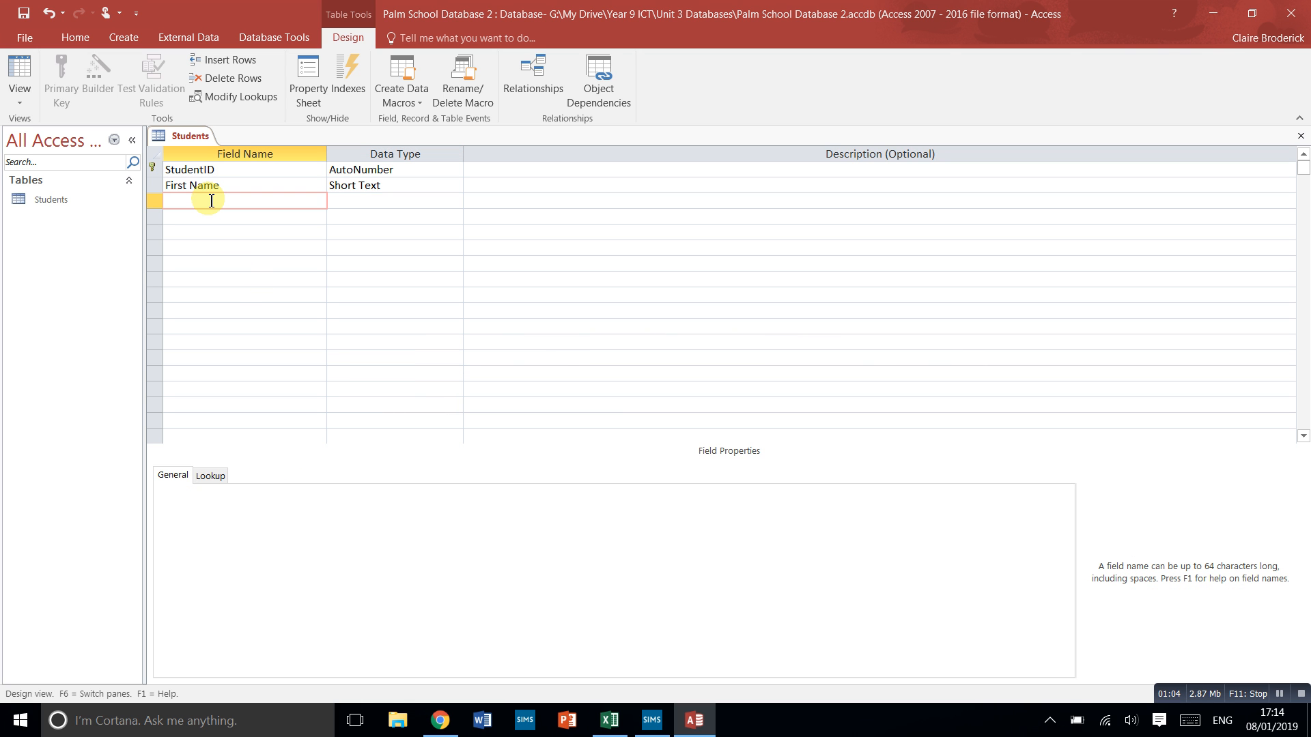
click(376, 201)
click(284, 492)
click(266, 492)
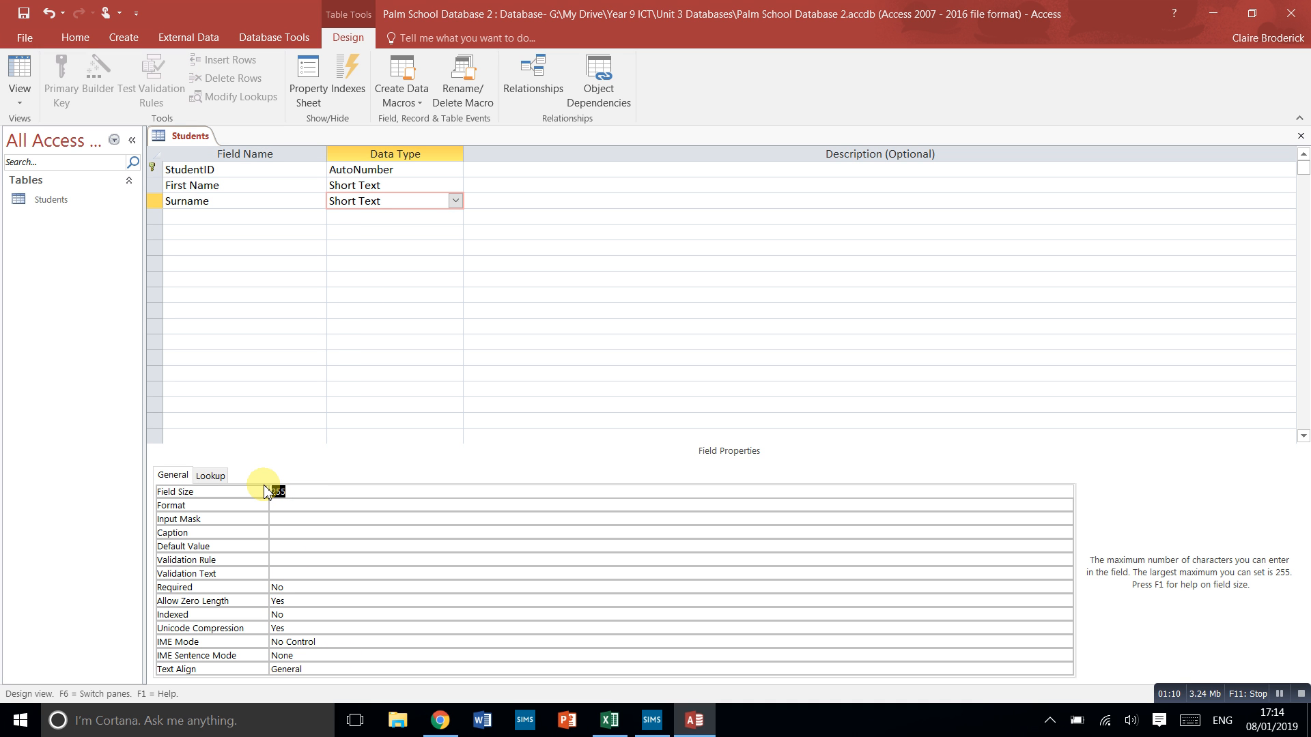
- Add two Short Text fields named Address 1 and Address 2 below Surname
click(265, 219)
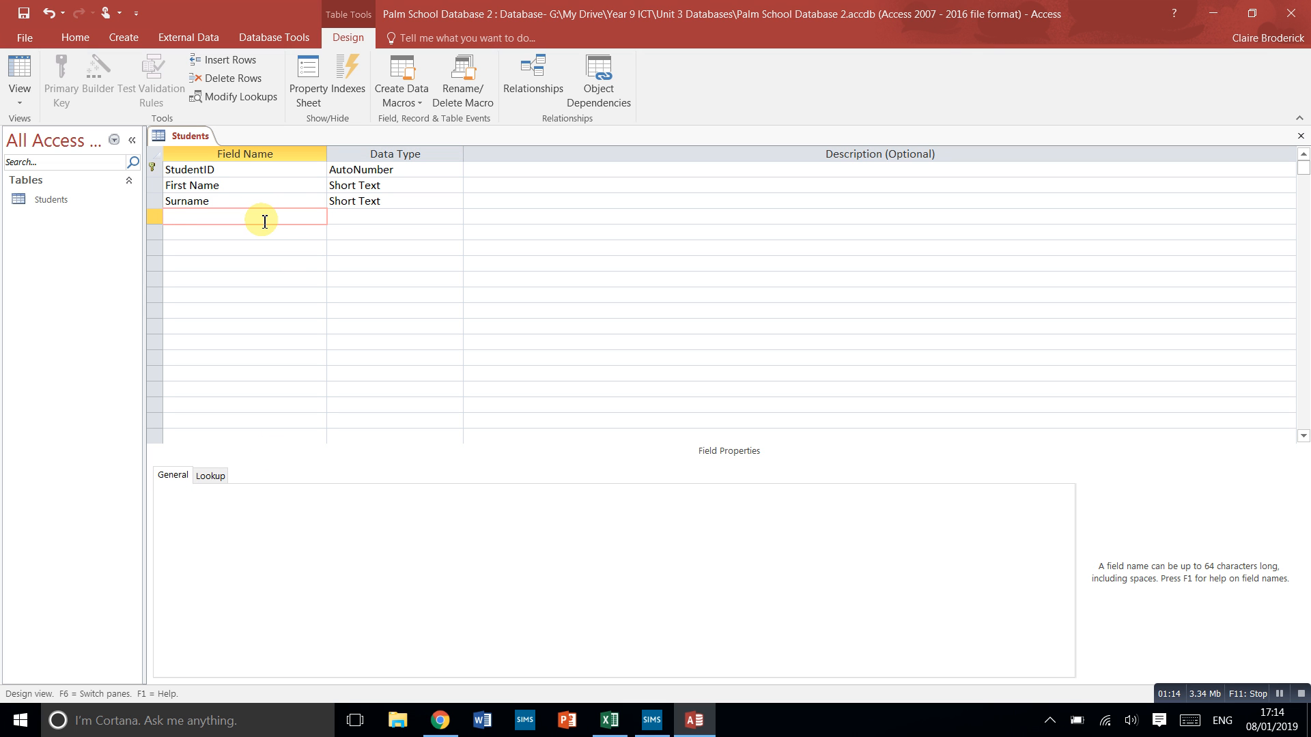
text(Address 1)
key(Down)
text(A)
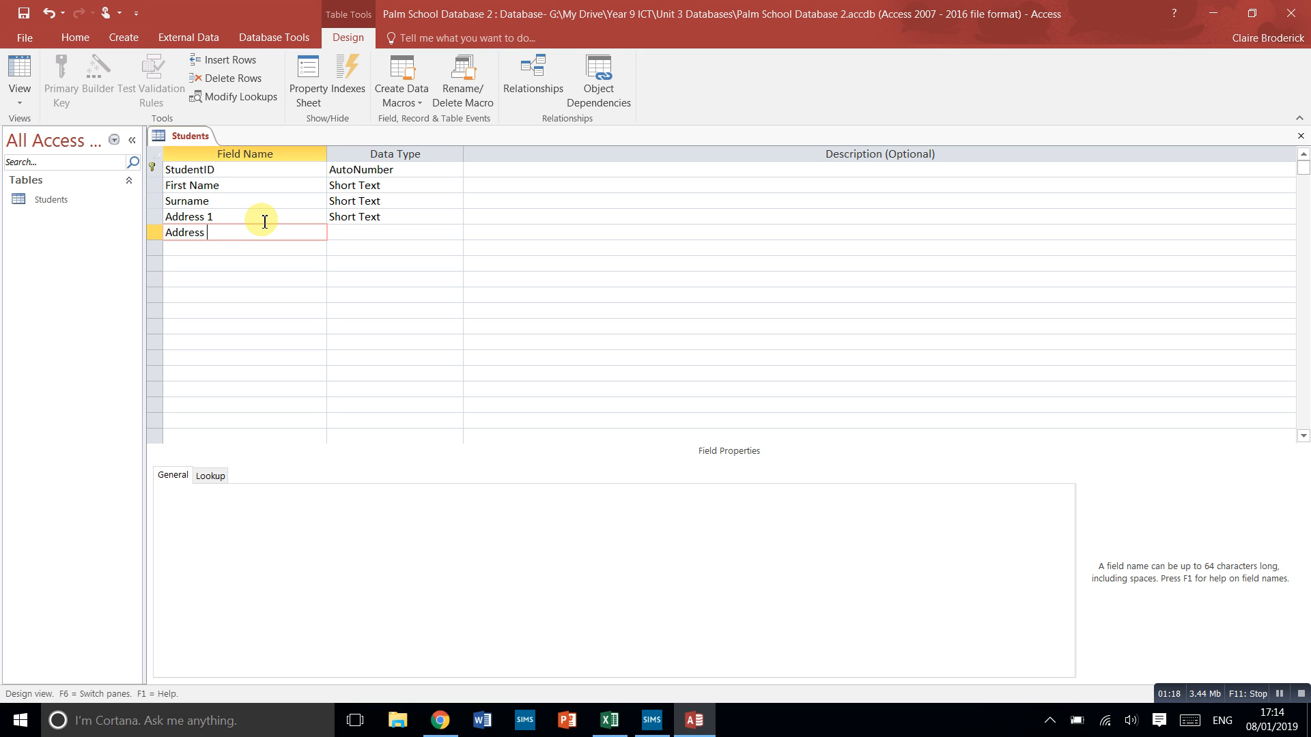
key(Up)
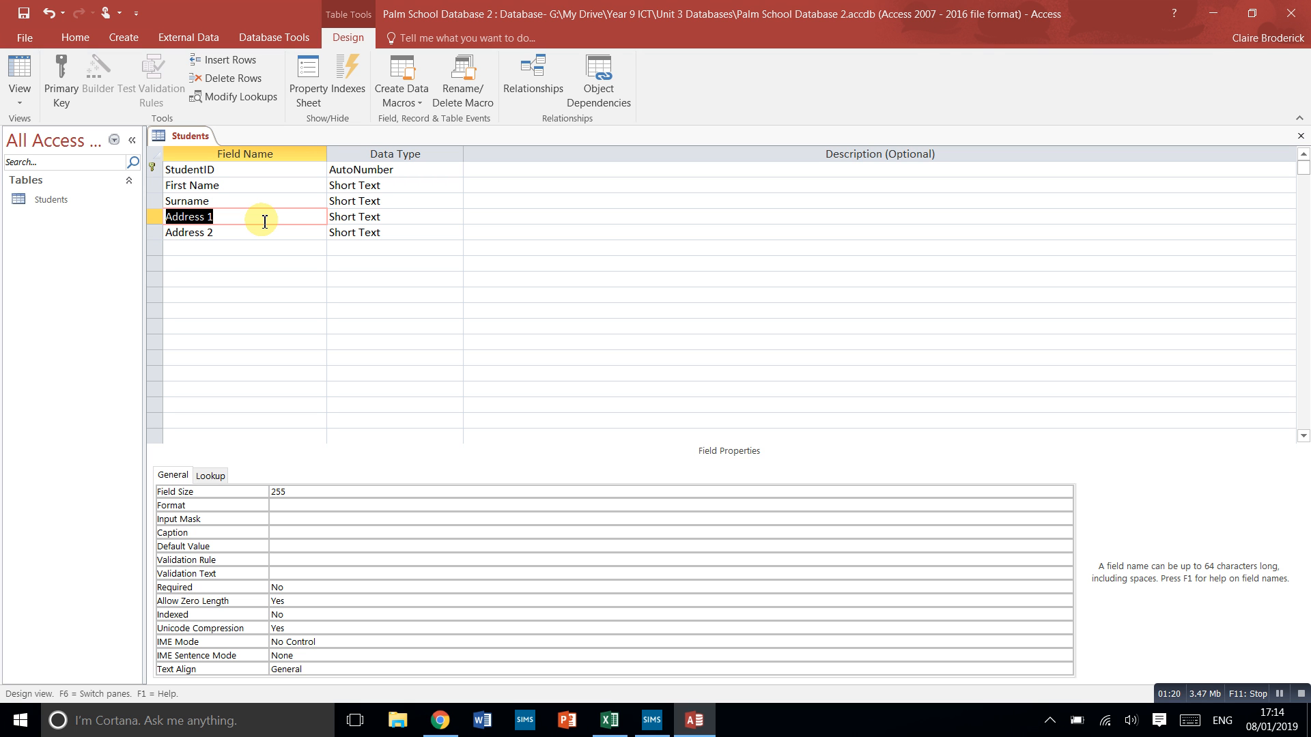
click(315, 234)
- Add City and Emirate as Short Text fields and set City's field size to 220
click(292, 252)
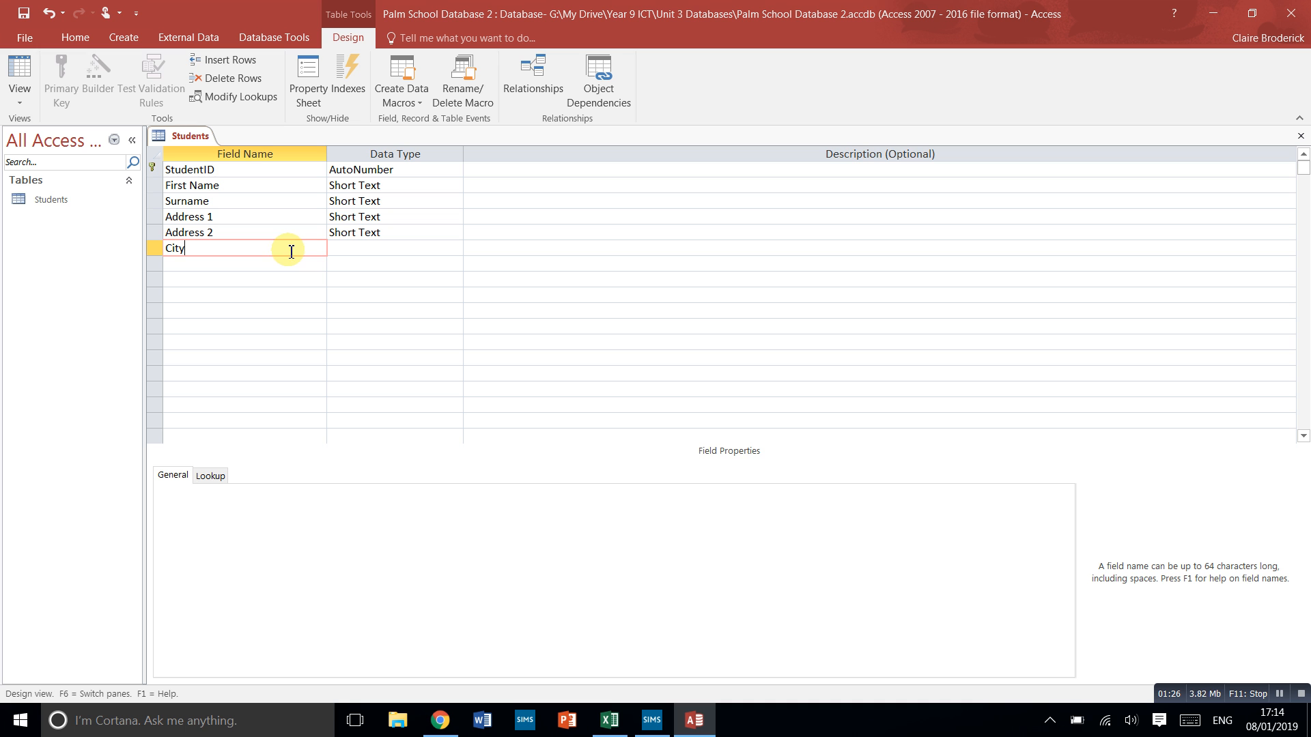
click(275, 267)
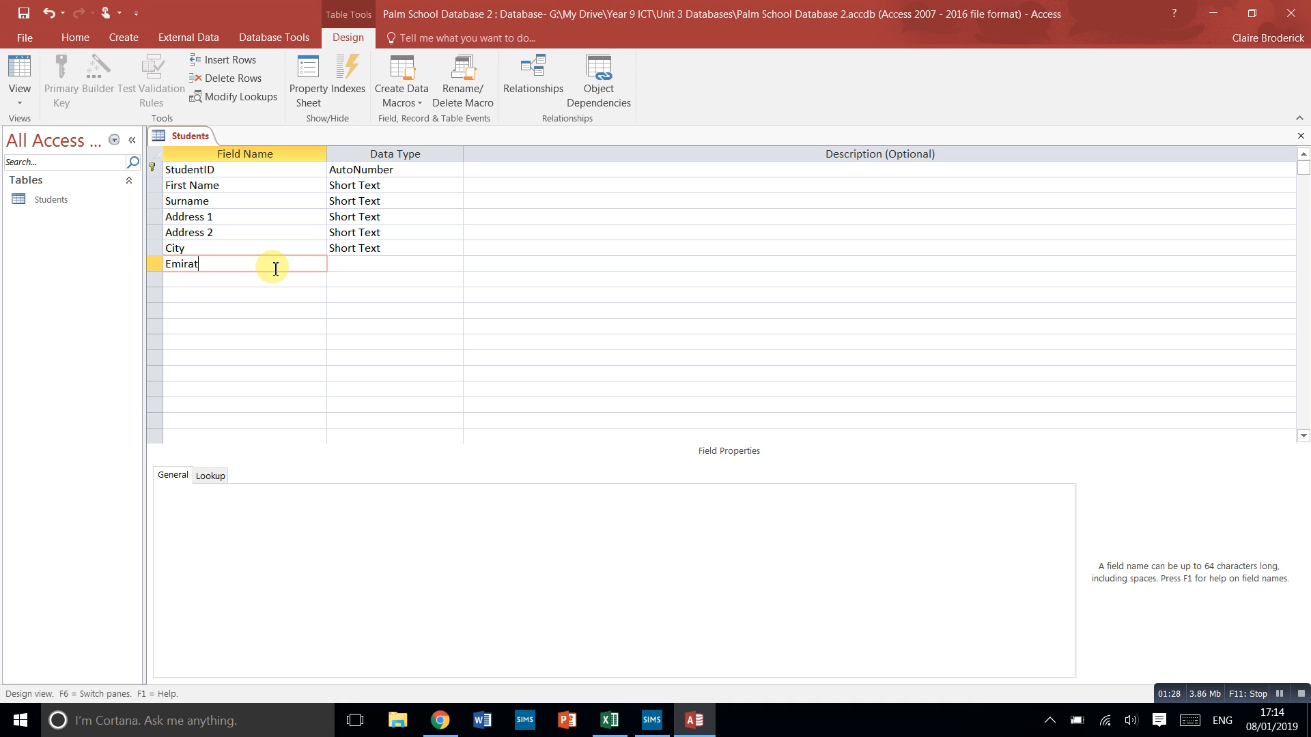
text(Emirate)
click(363, 266)
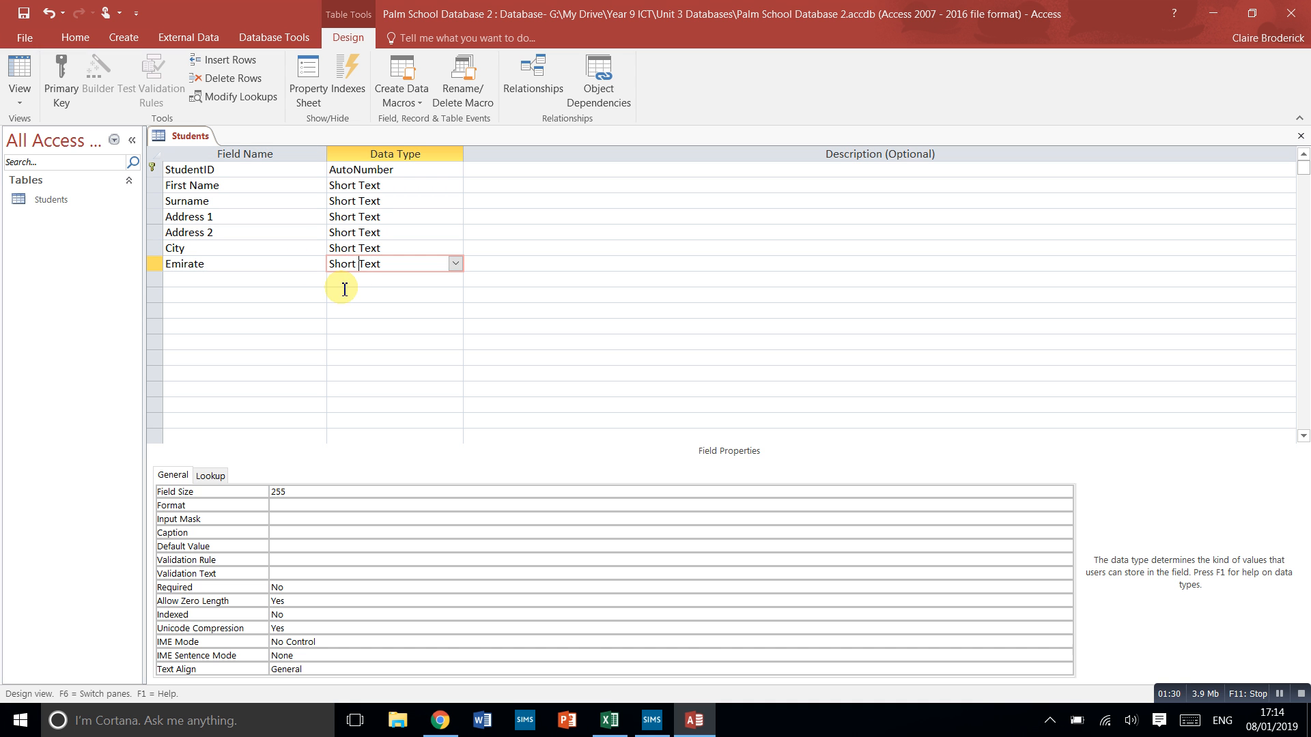
click(408, 250)
double_click(277, 492)
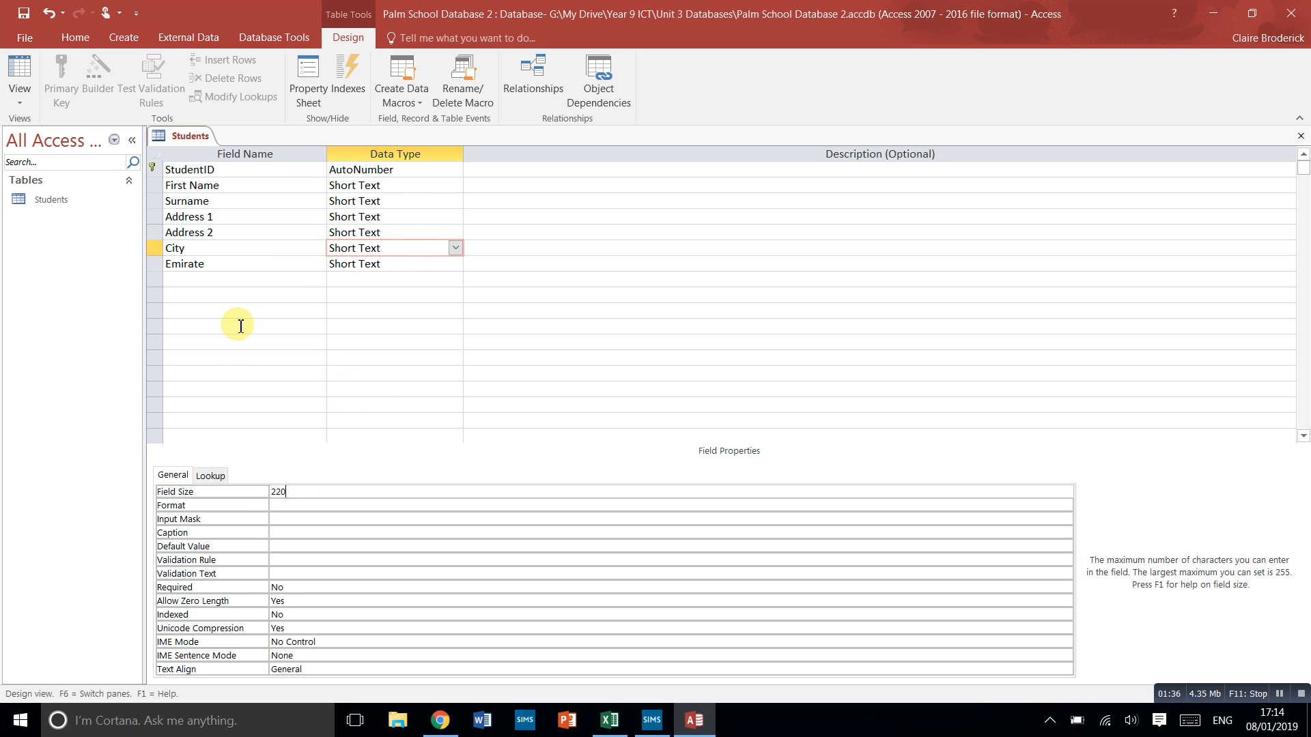
- Add a Short Text field named Email below Emirate, with a capital E
click(224, 278)
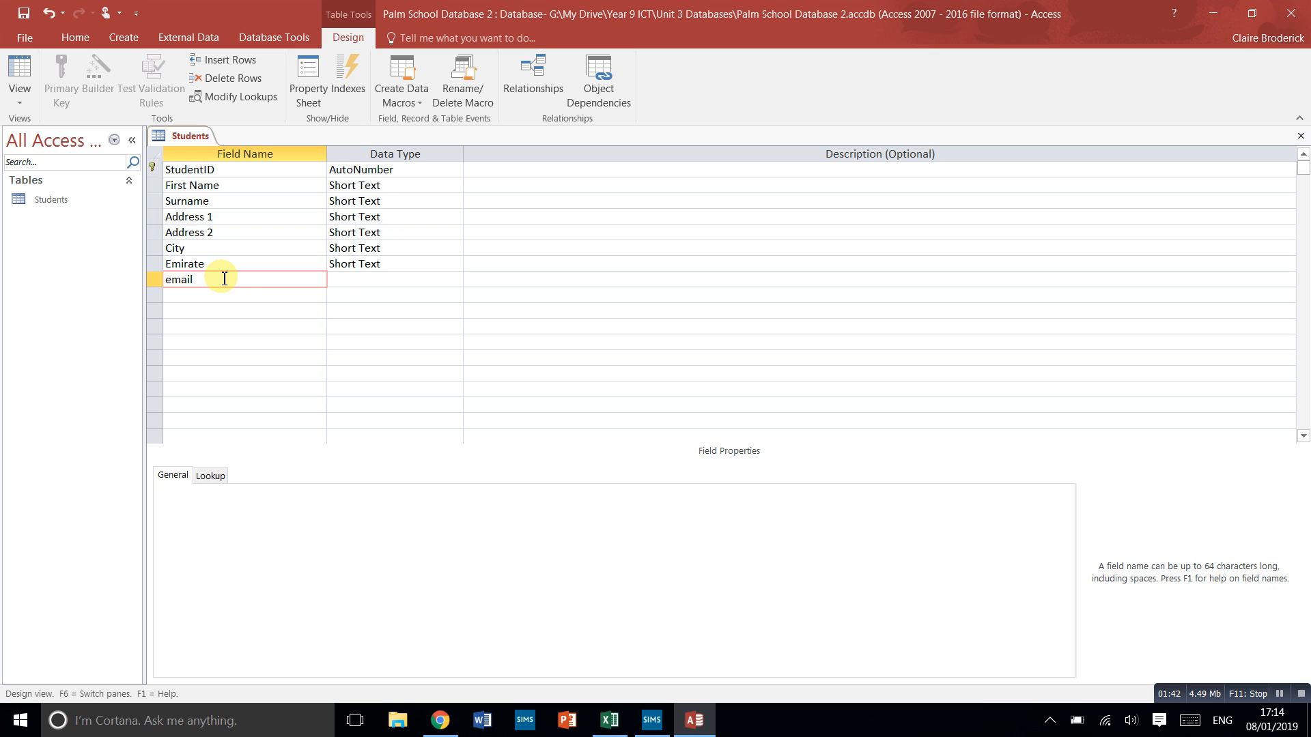
click(228, 293)
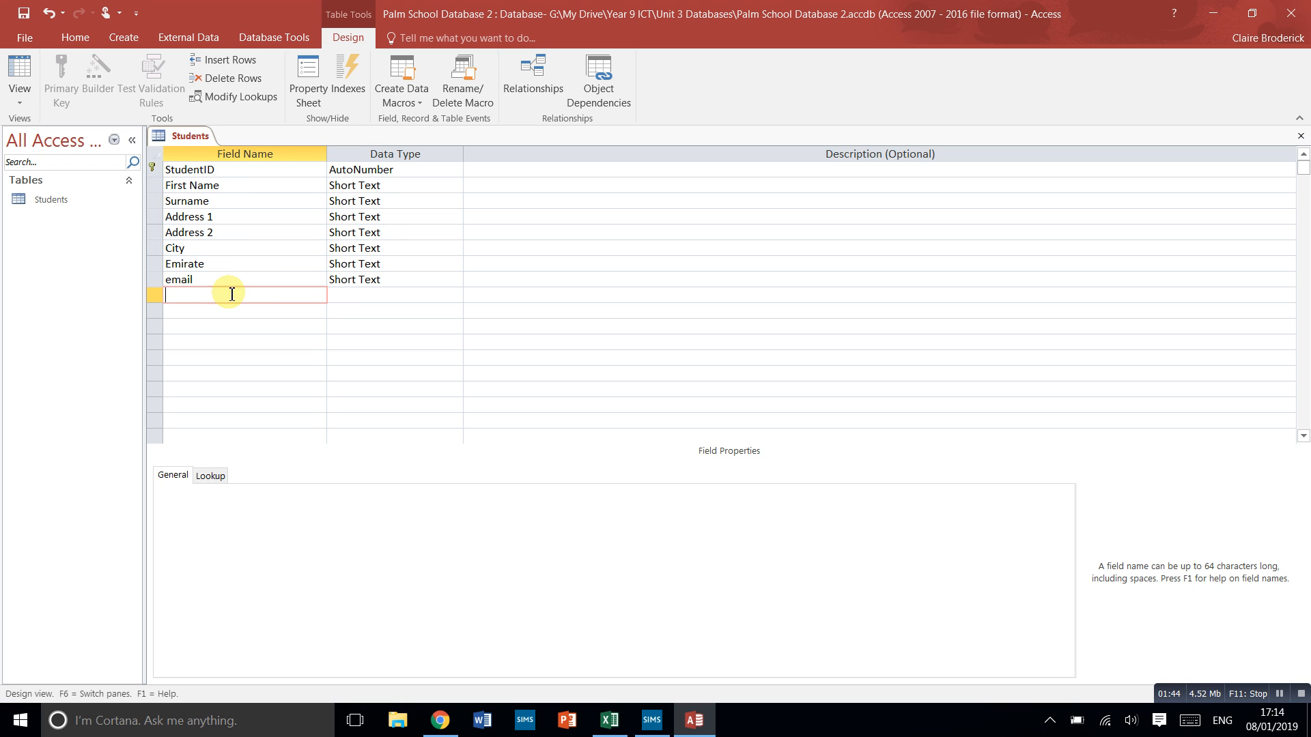
click(172, 283)
key(BackSpace)
text(E)
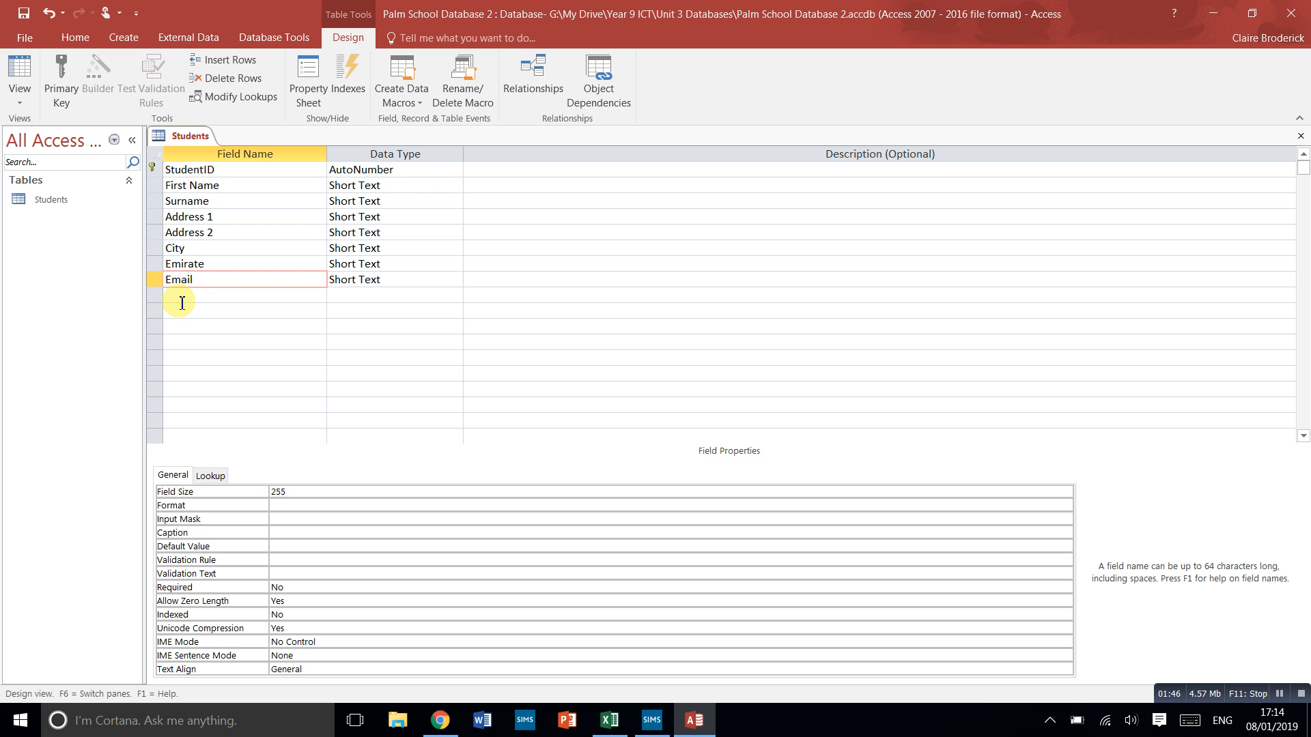
- Add a Parent Name field as Short Text and set its field size to 100
click(183, 298)
text(Parent)
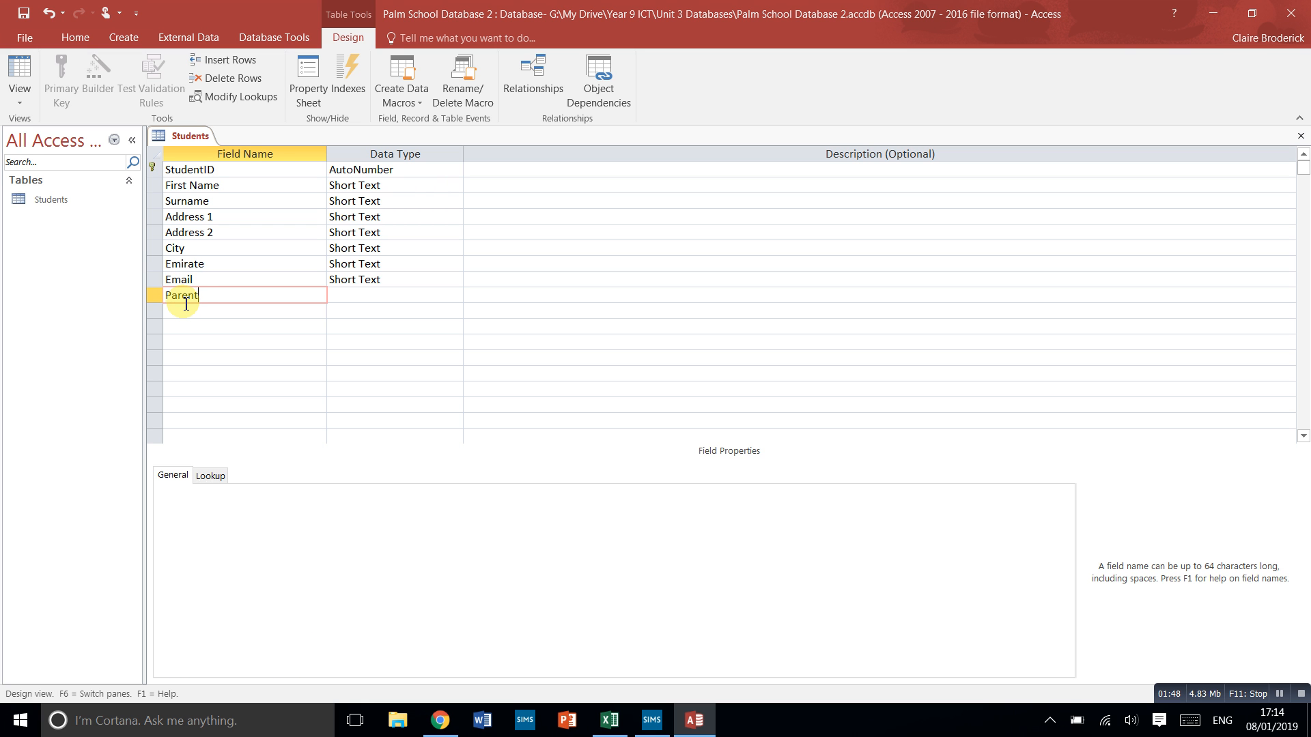
text( Name)
click(410, 294)
double_click(273, 492)
text(100)
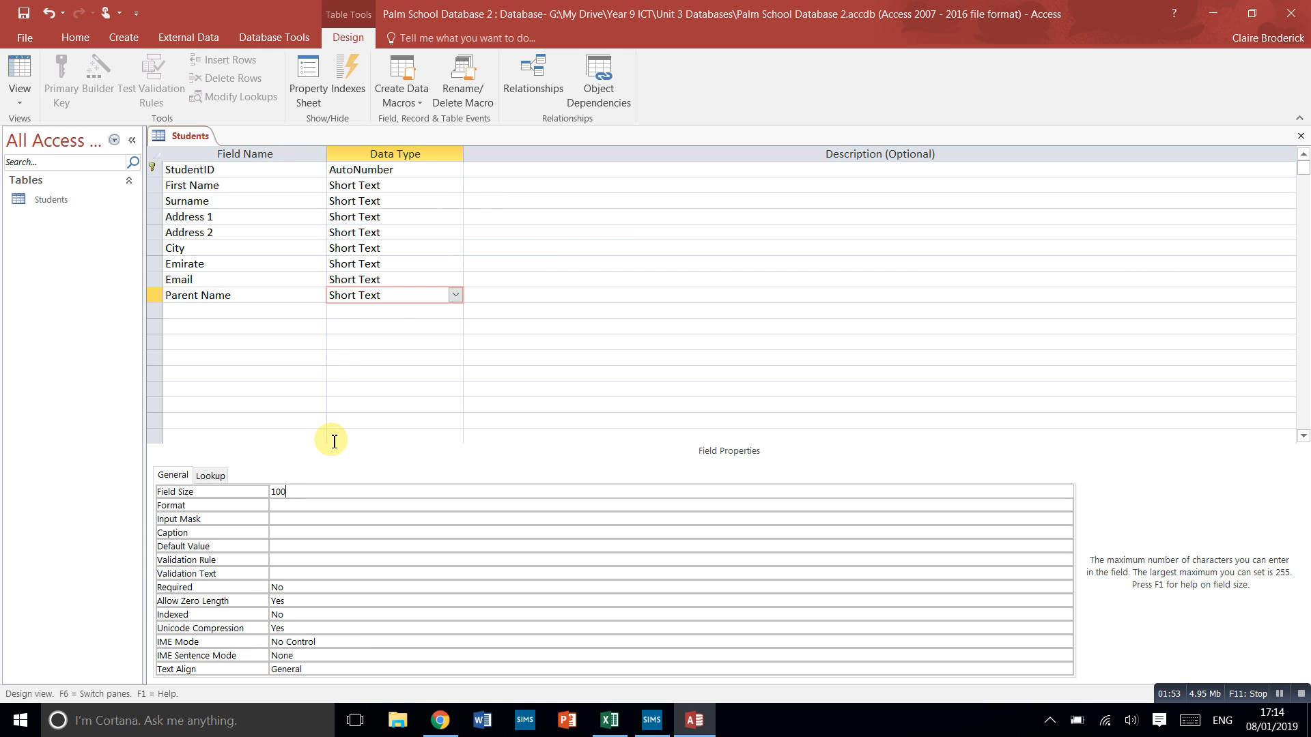
- Add a Parent Phone field with the Short Text data type below Parent Name
click(256, 310)
text(Parent Phone)
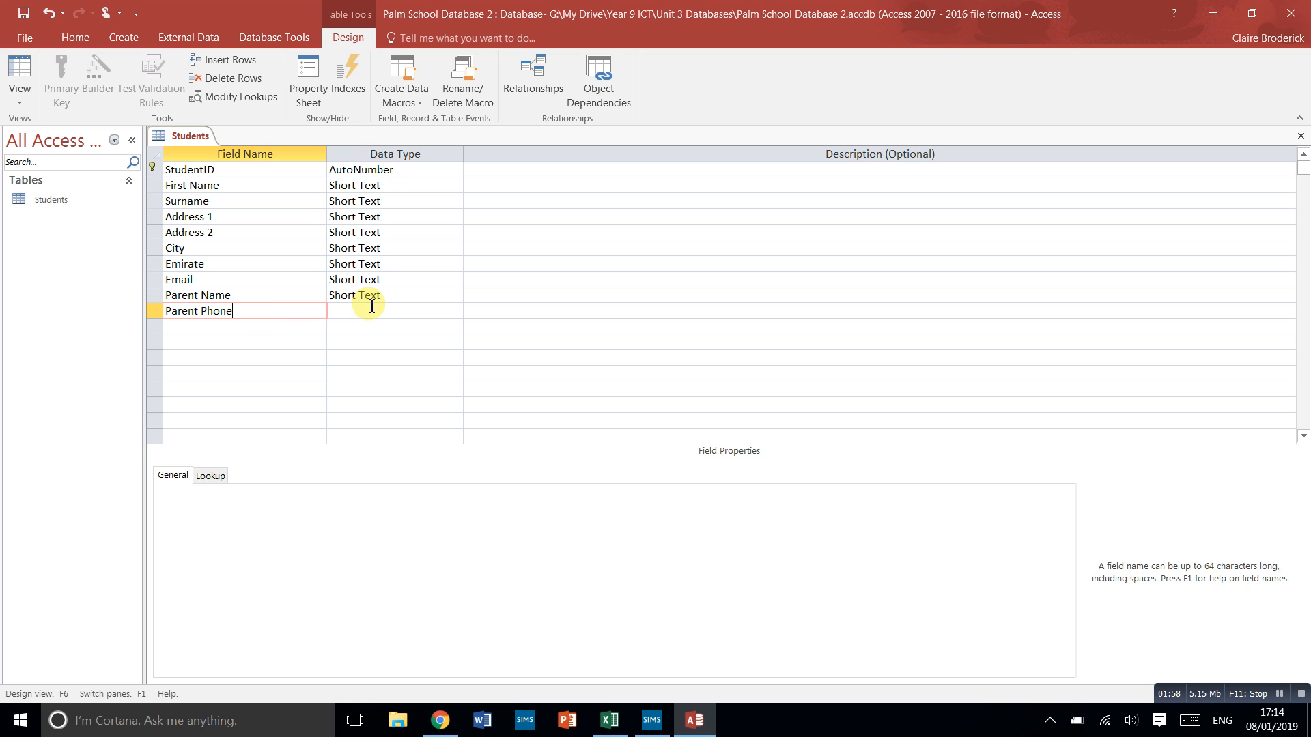
click(373, 307)
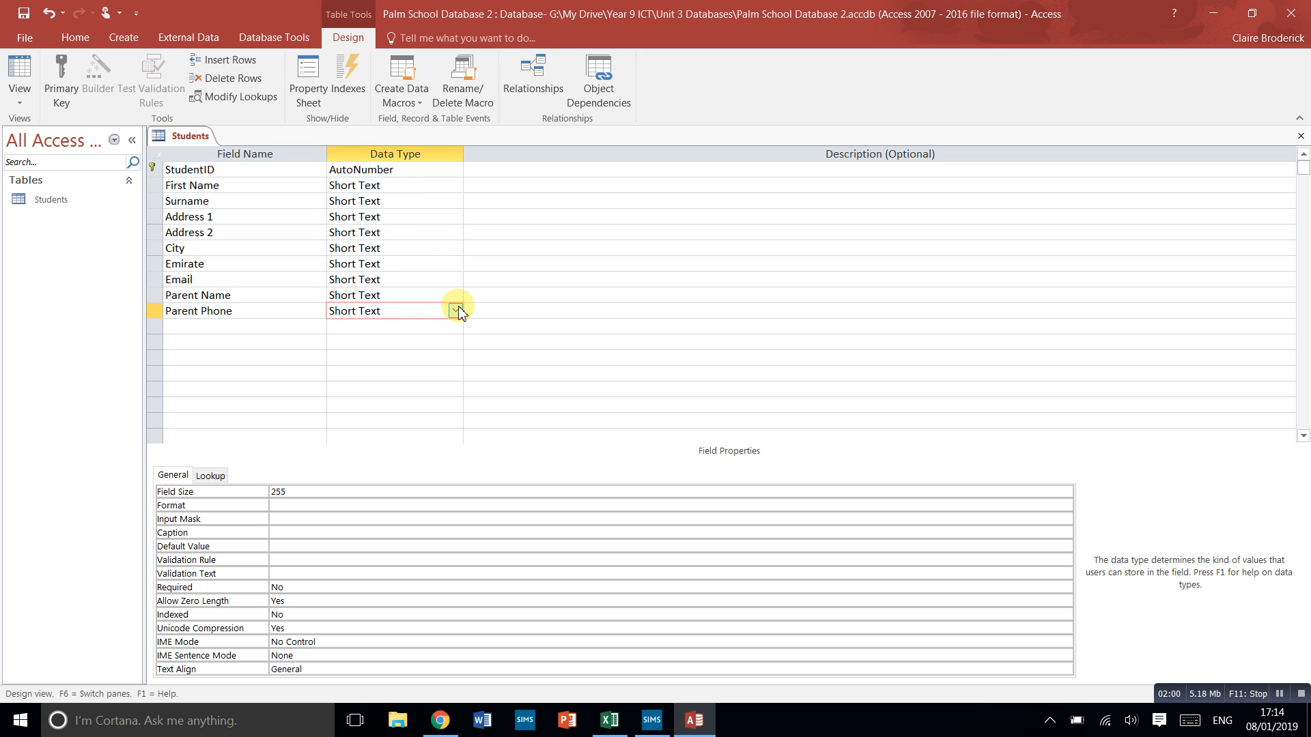
- Add a Year Joined field with the Number data type below Parent Phone
click(367, 328)
click(456, 327)
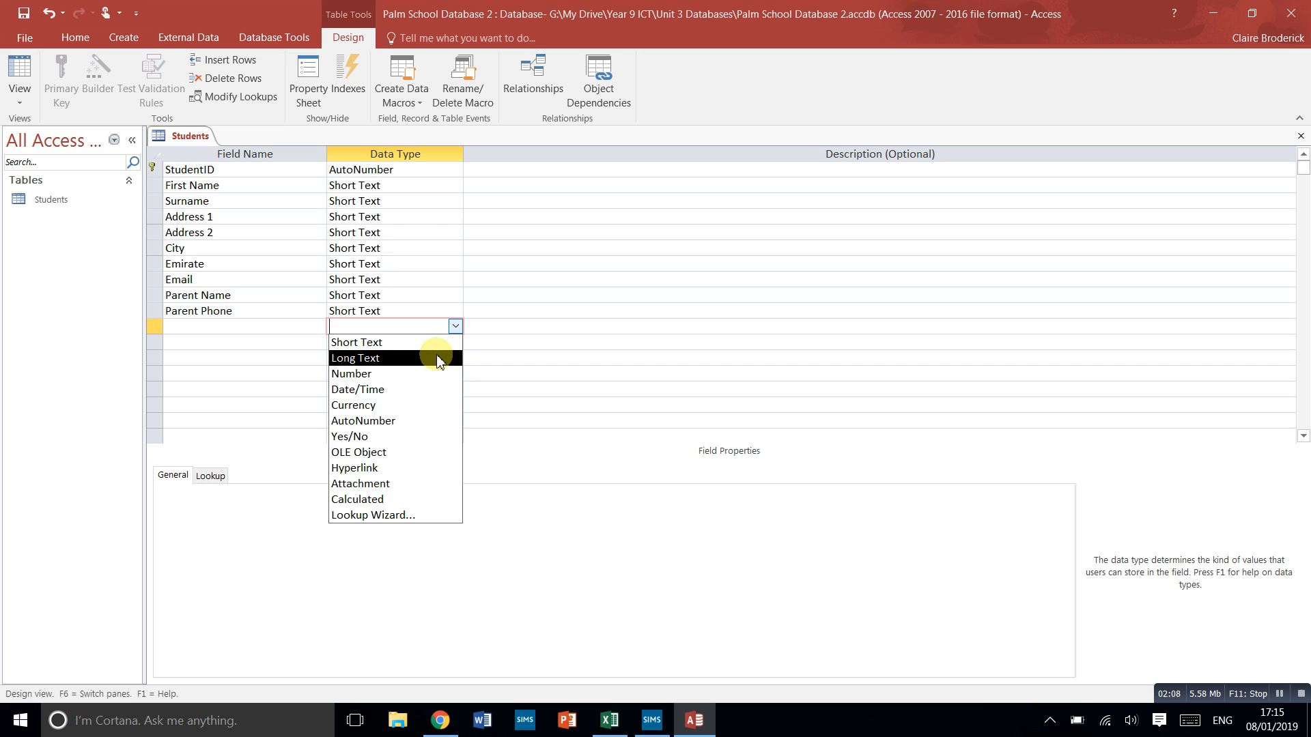
click(400, 375)
click(233, 333)
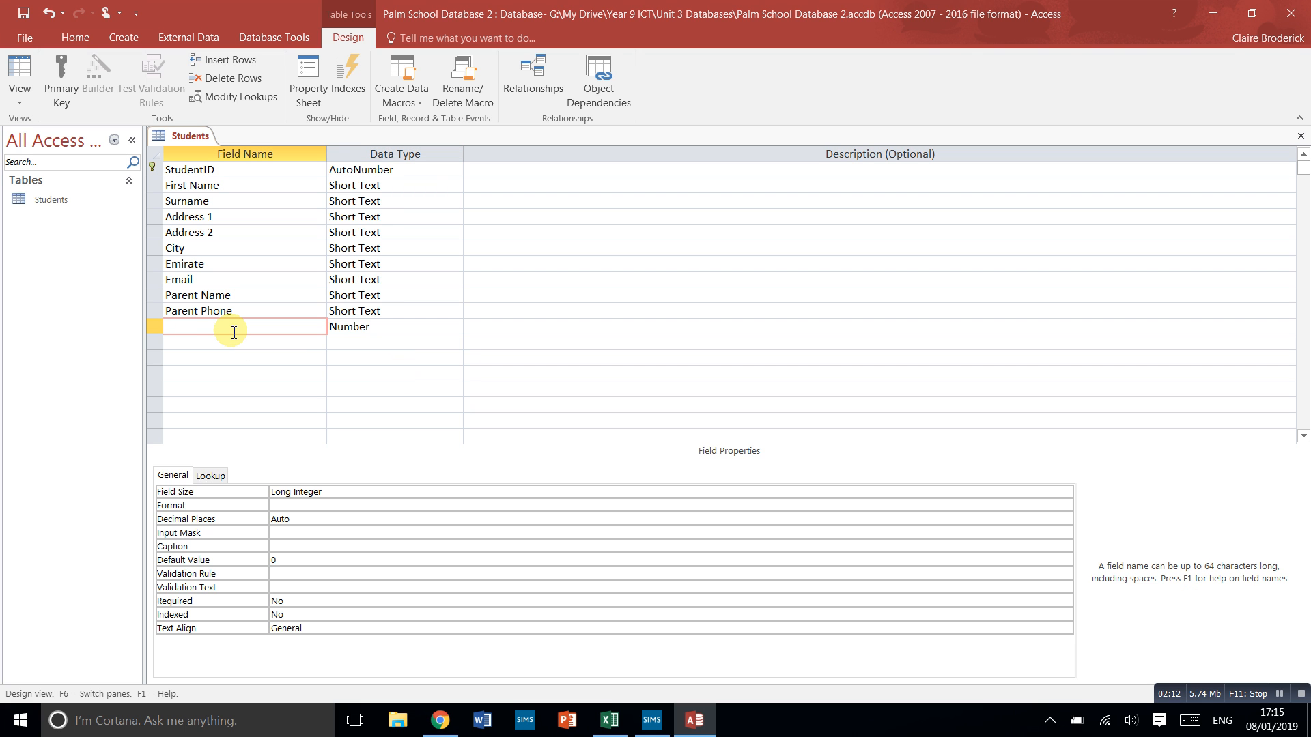
text(Year Joined)
- Add a Fees field with the Currency data type below Year Joined
click(290, 344)
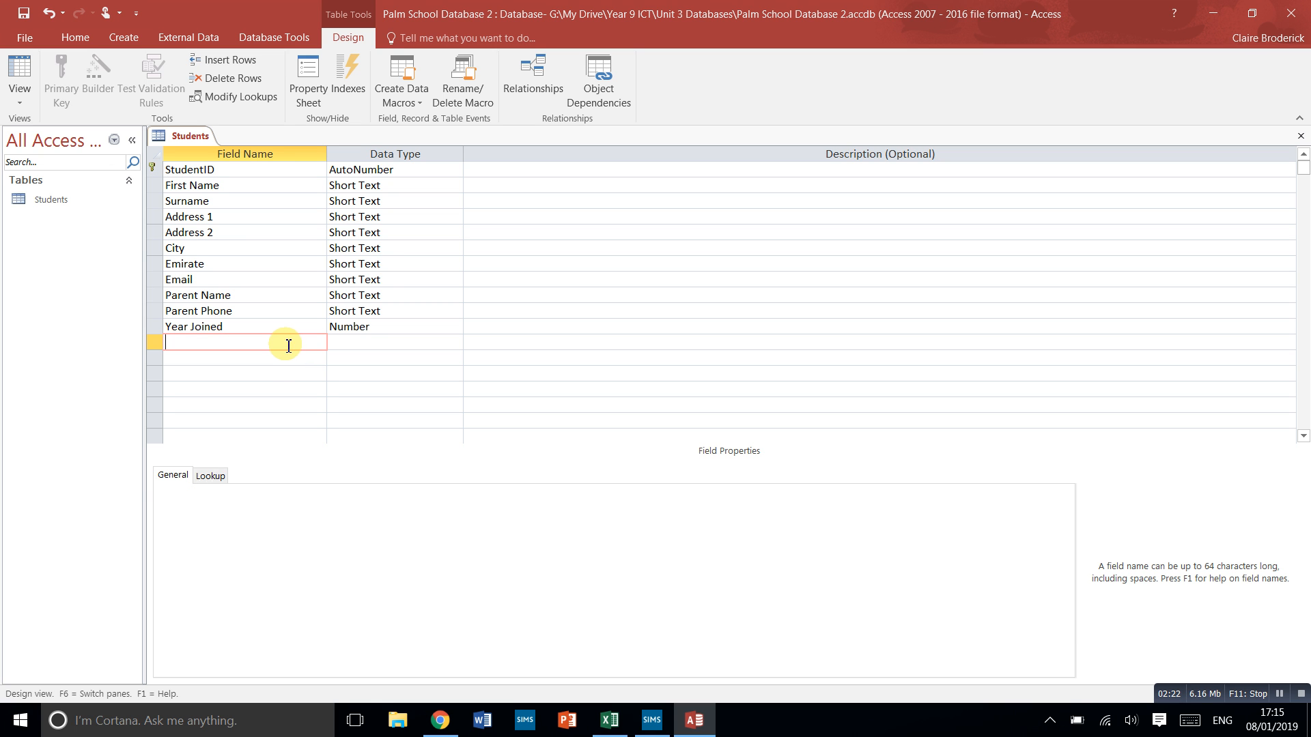
click(352, 344)
click(455, 342)
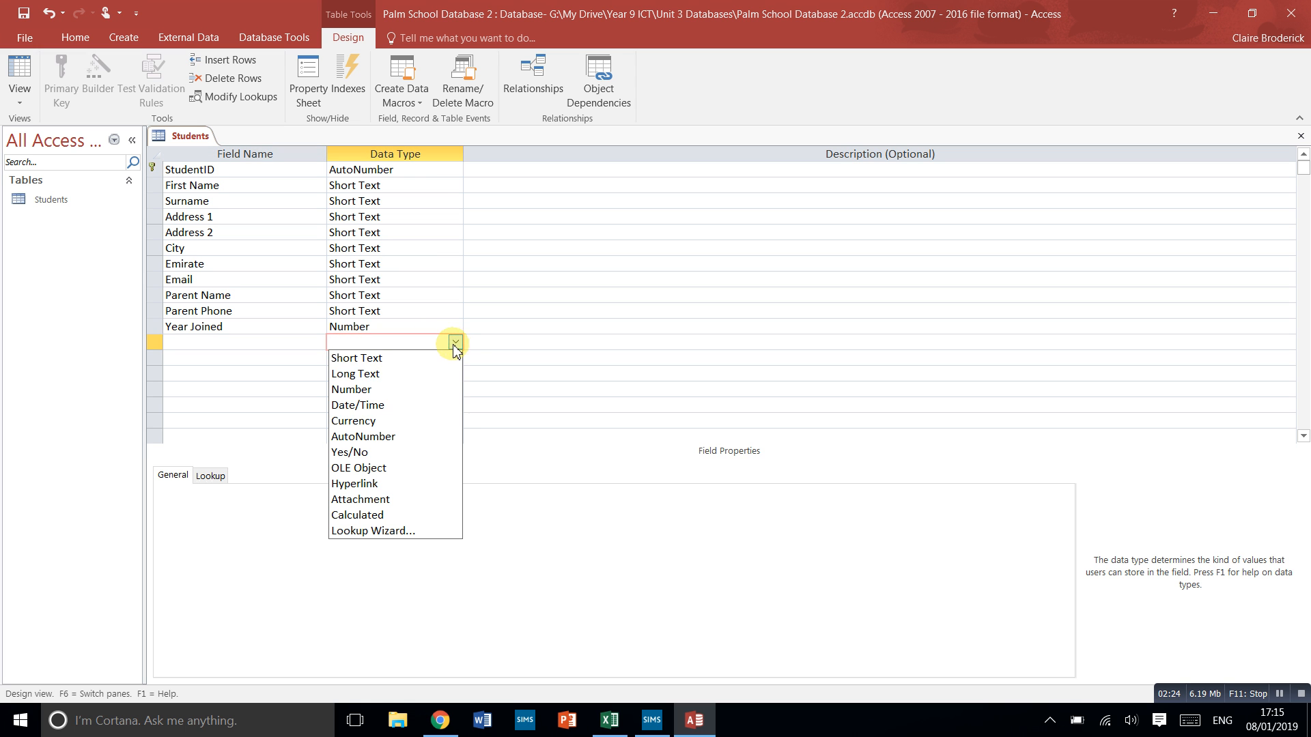
click(360, 420)
click(222, 341)
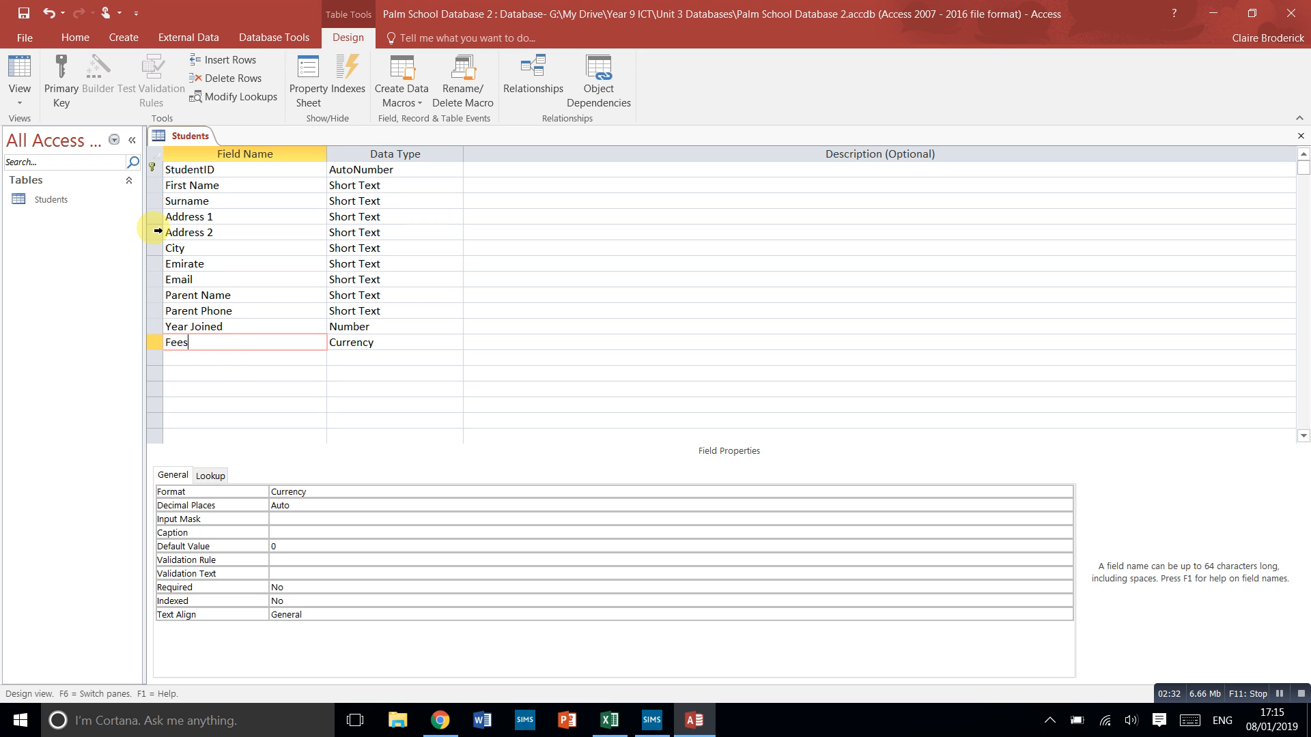
- Insert a new row above Address 1 for a Date of Birth field with the Date/Time data type
click(152, 217)
right_click(152, 217)
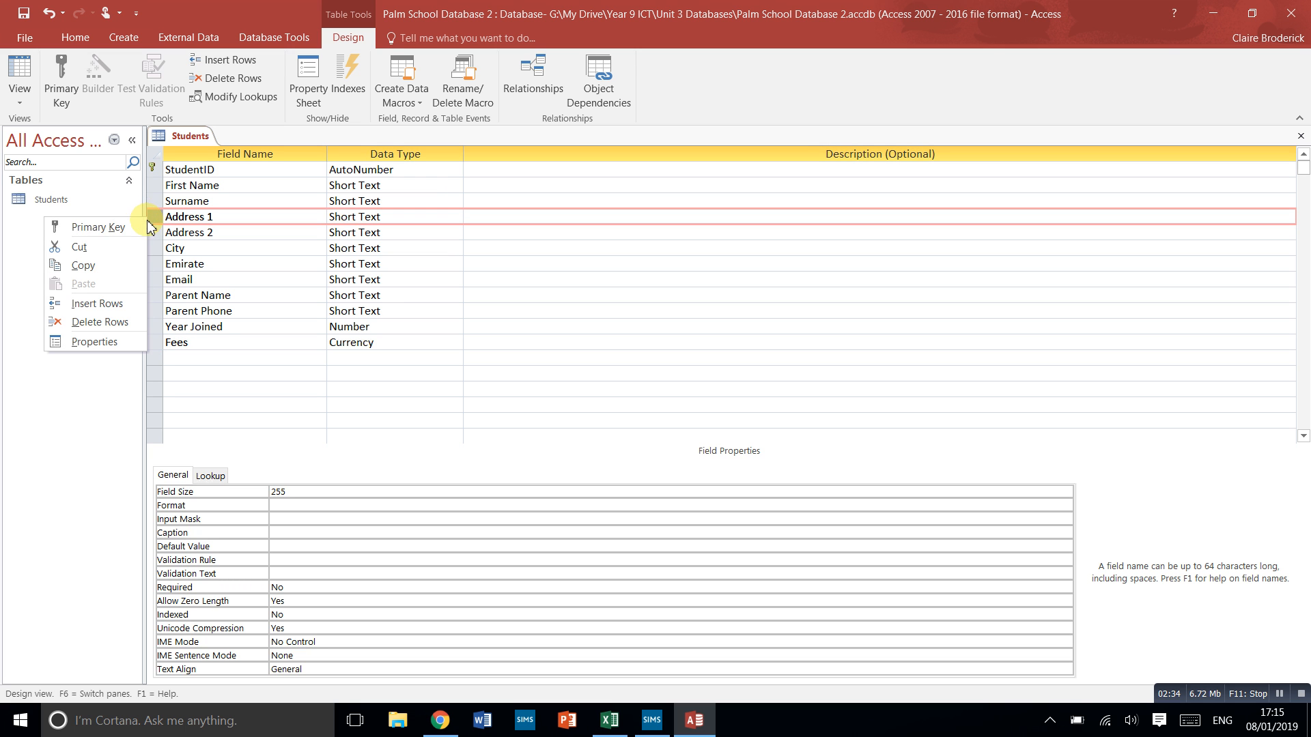
click(116, 306)
click(198, 218)
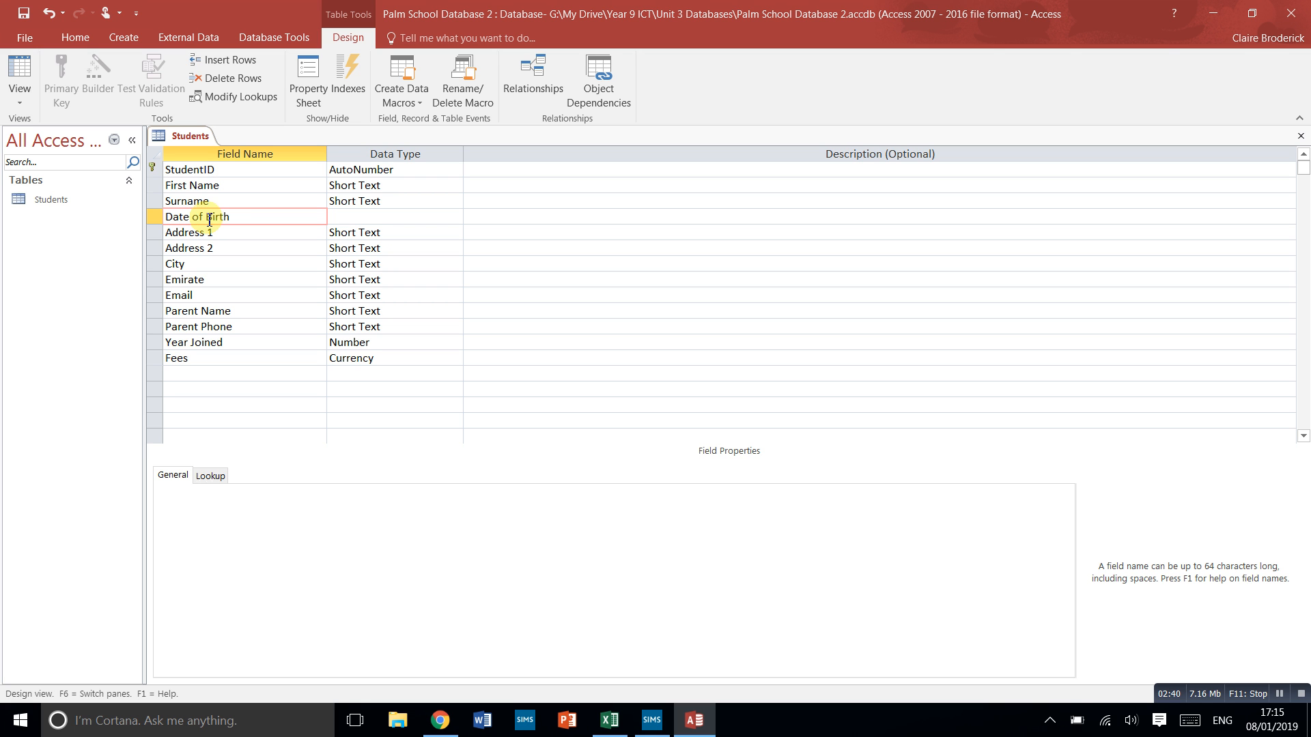
click(372, 216)
click(454, 217)
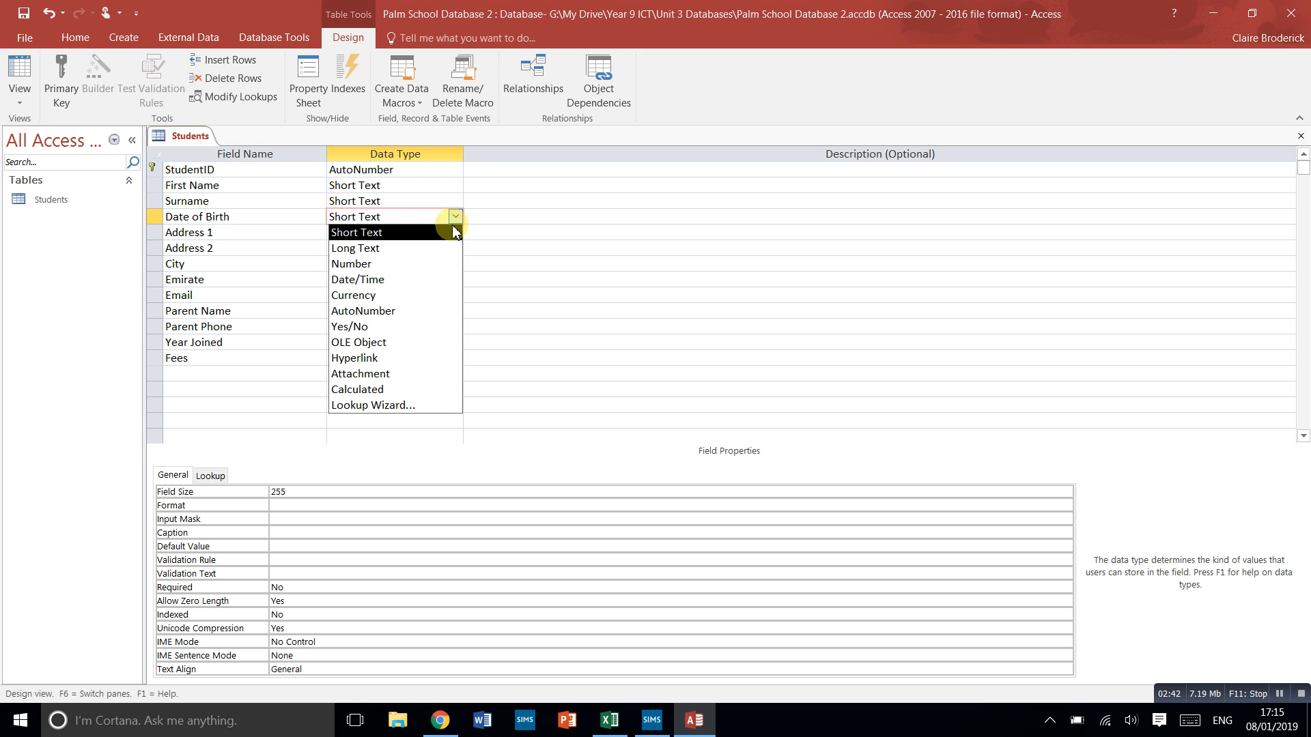
click(382, 279)
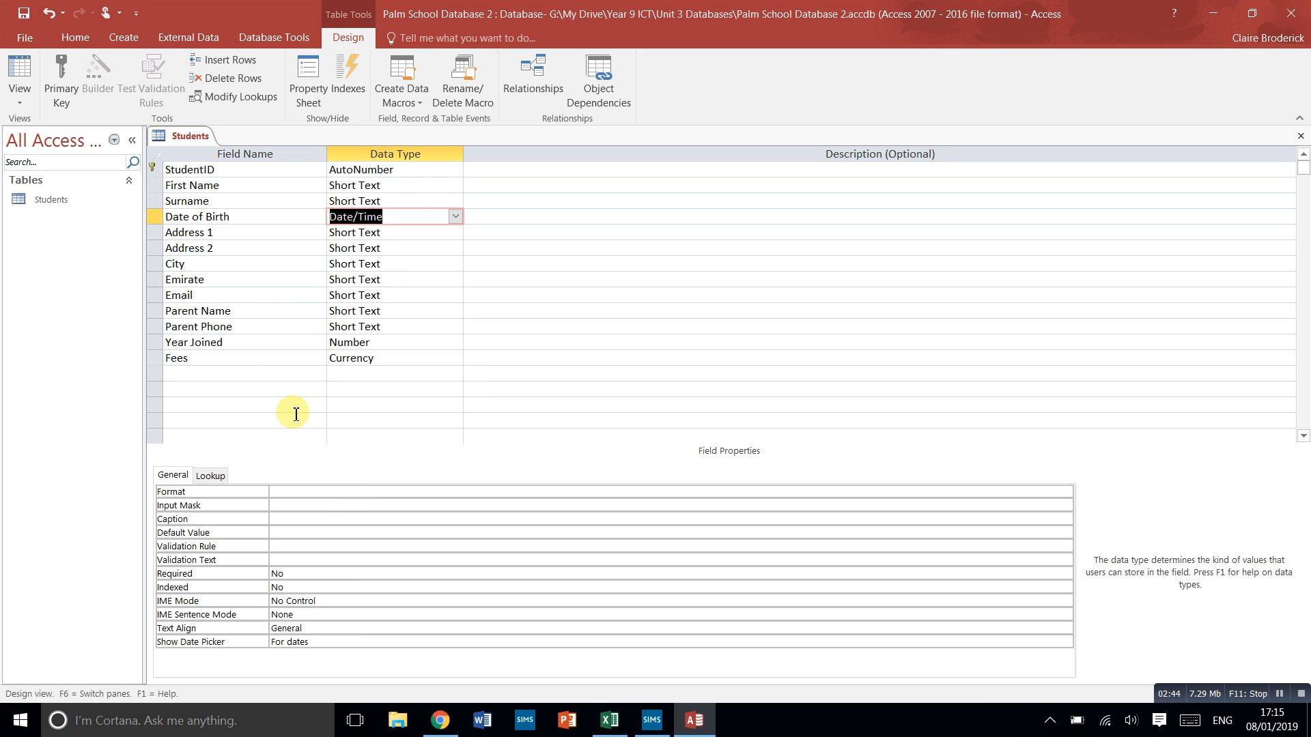
- Add a Siblings in School field with the Yes/No data type below Fees
click(230, 377)
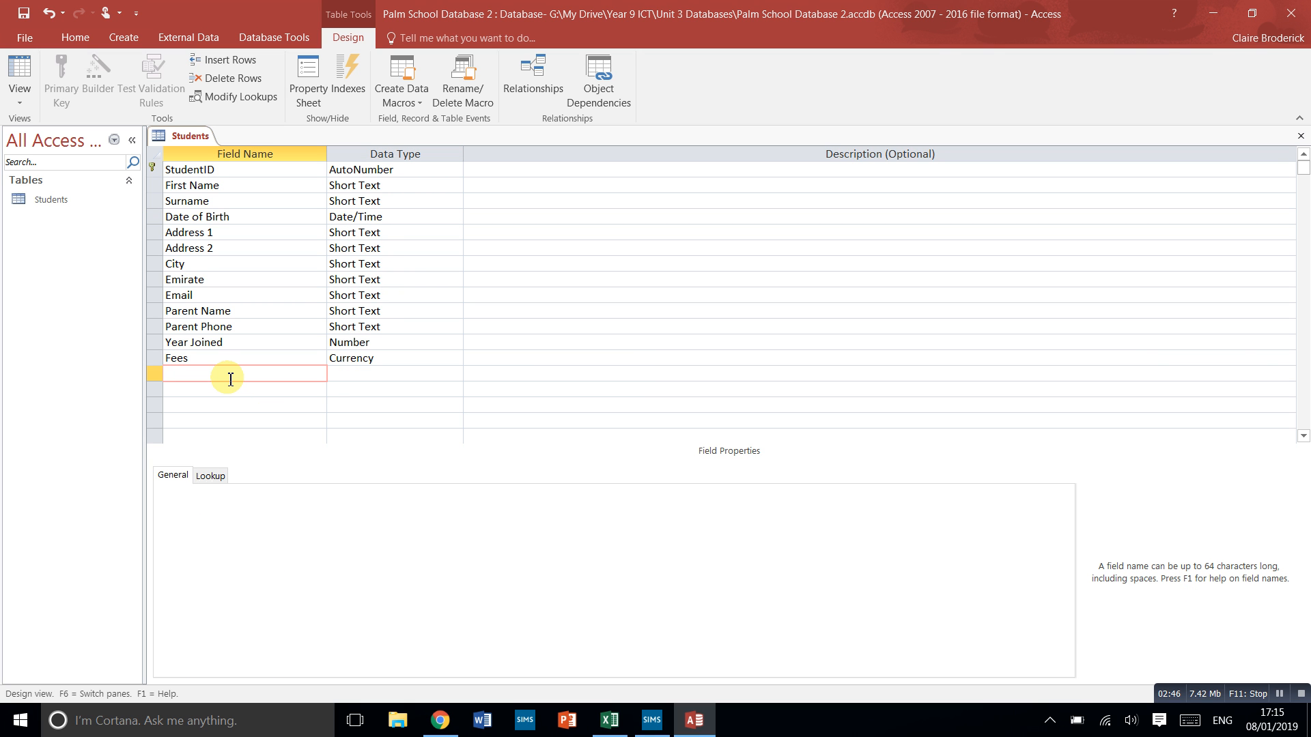
text(Siblings in School)
click(346, 378)
click(456, 373)
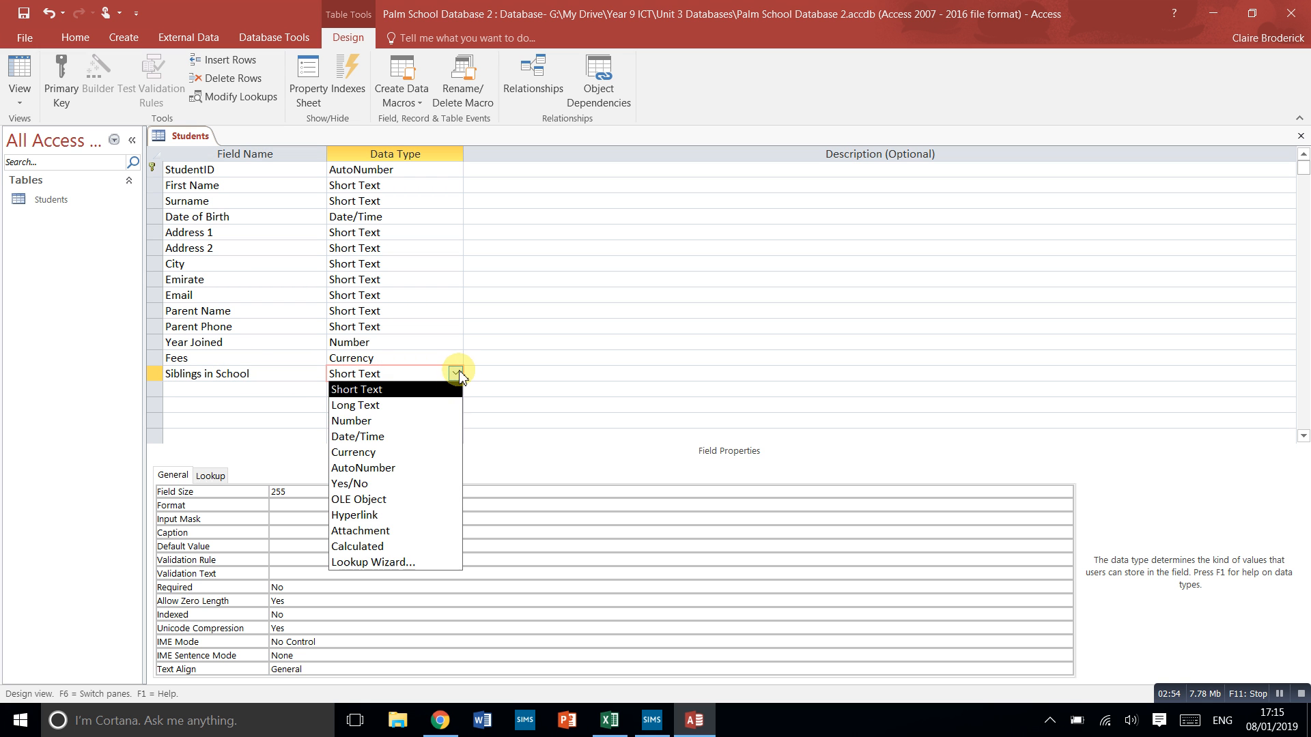
click(350, 482)
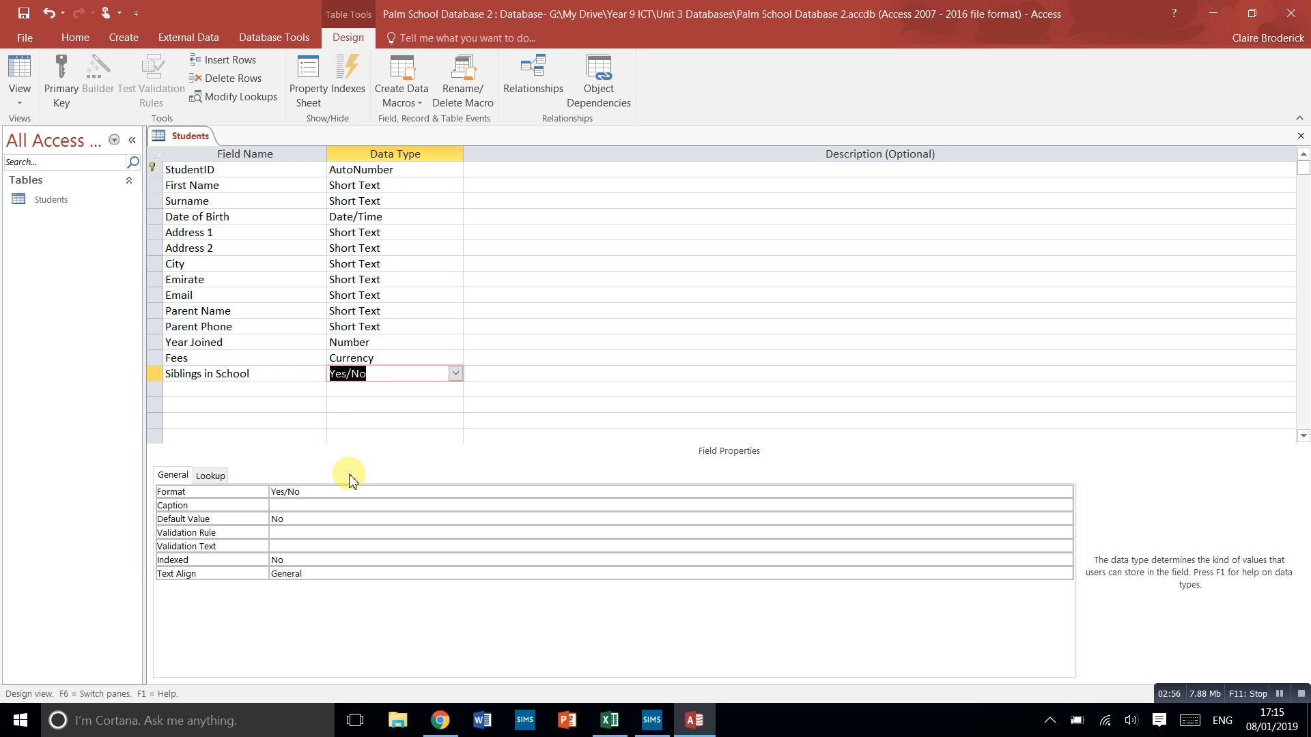
- Add an Alergies field below Siblings in School and set its Lookup Wizard to use typed-in values
click(300, 395)
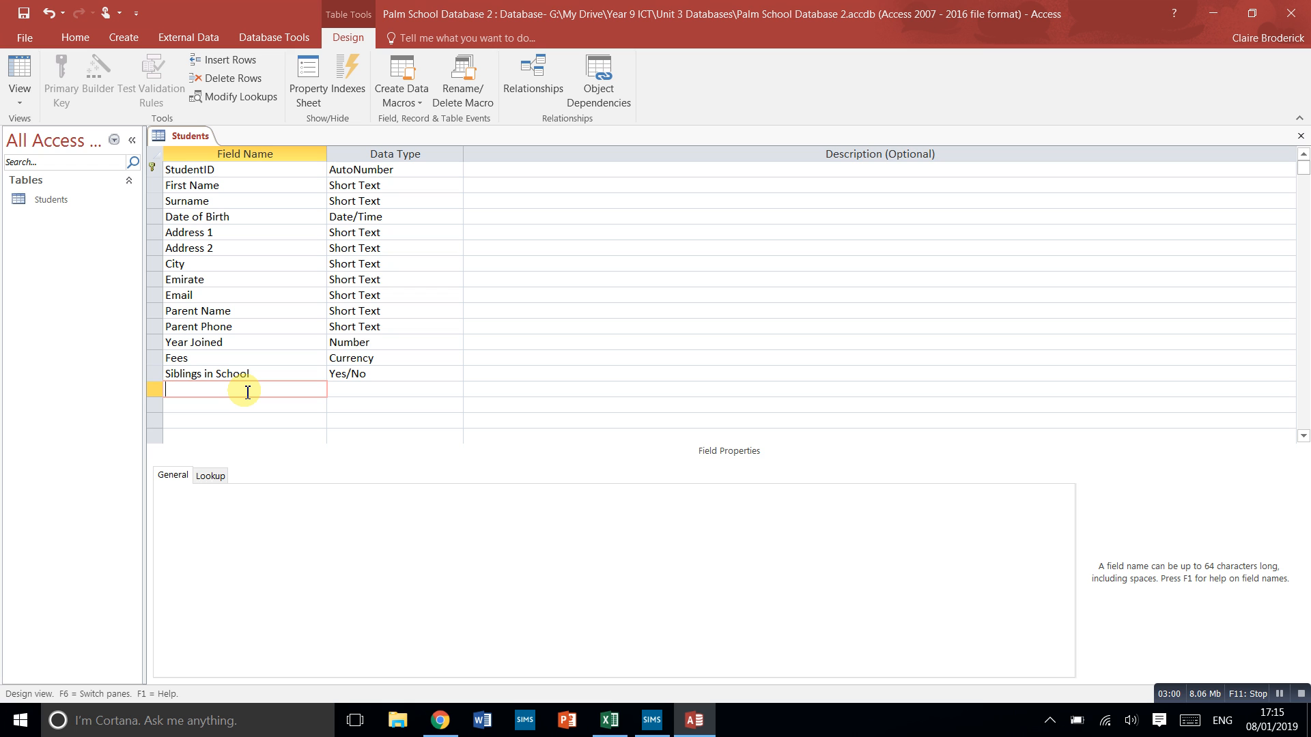
text(Alergies)
click(358, 392)
click(454, 389)
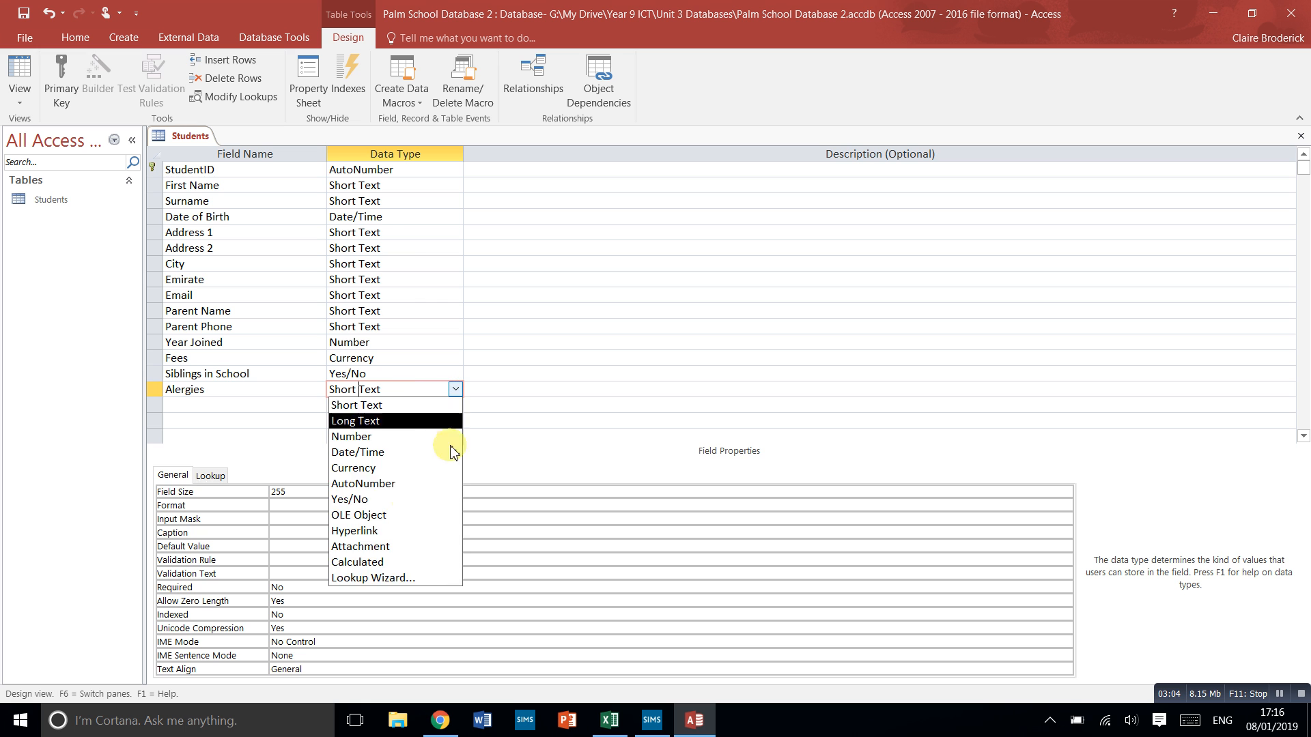
click(379, 580)
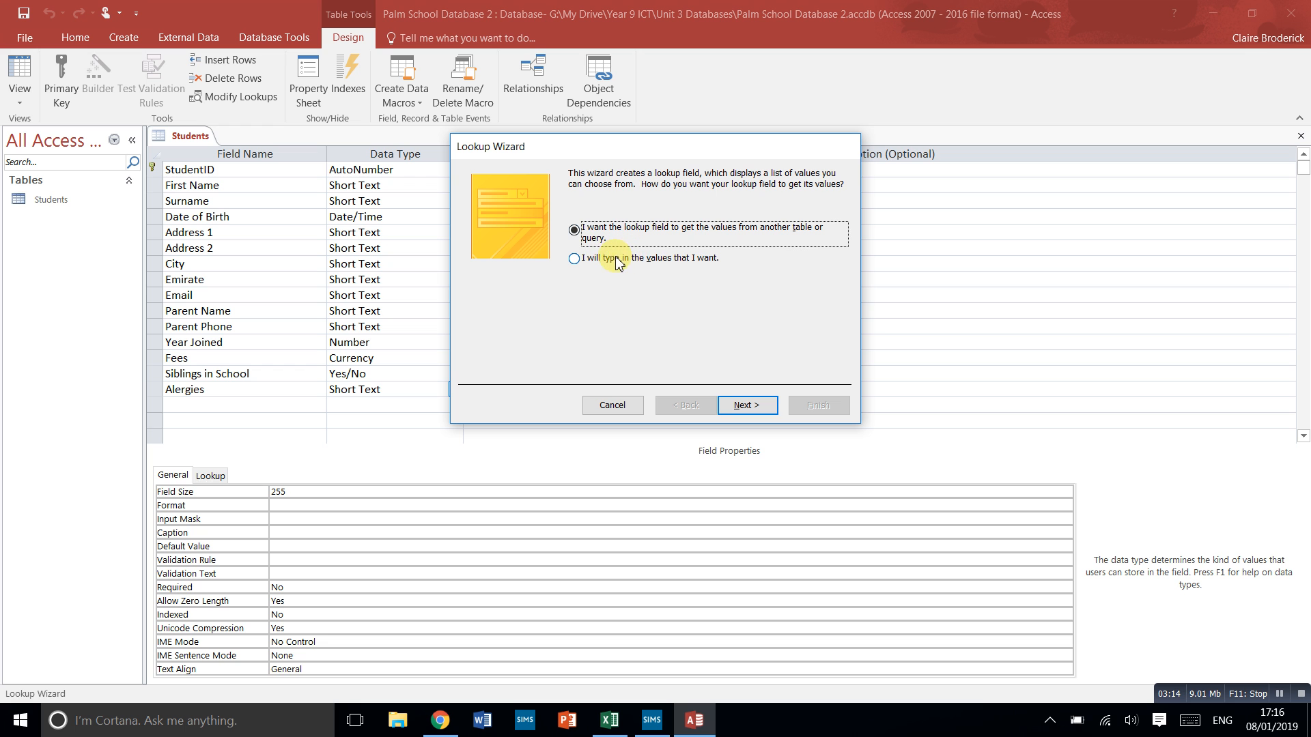
click(595, 259)
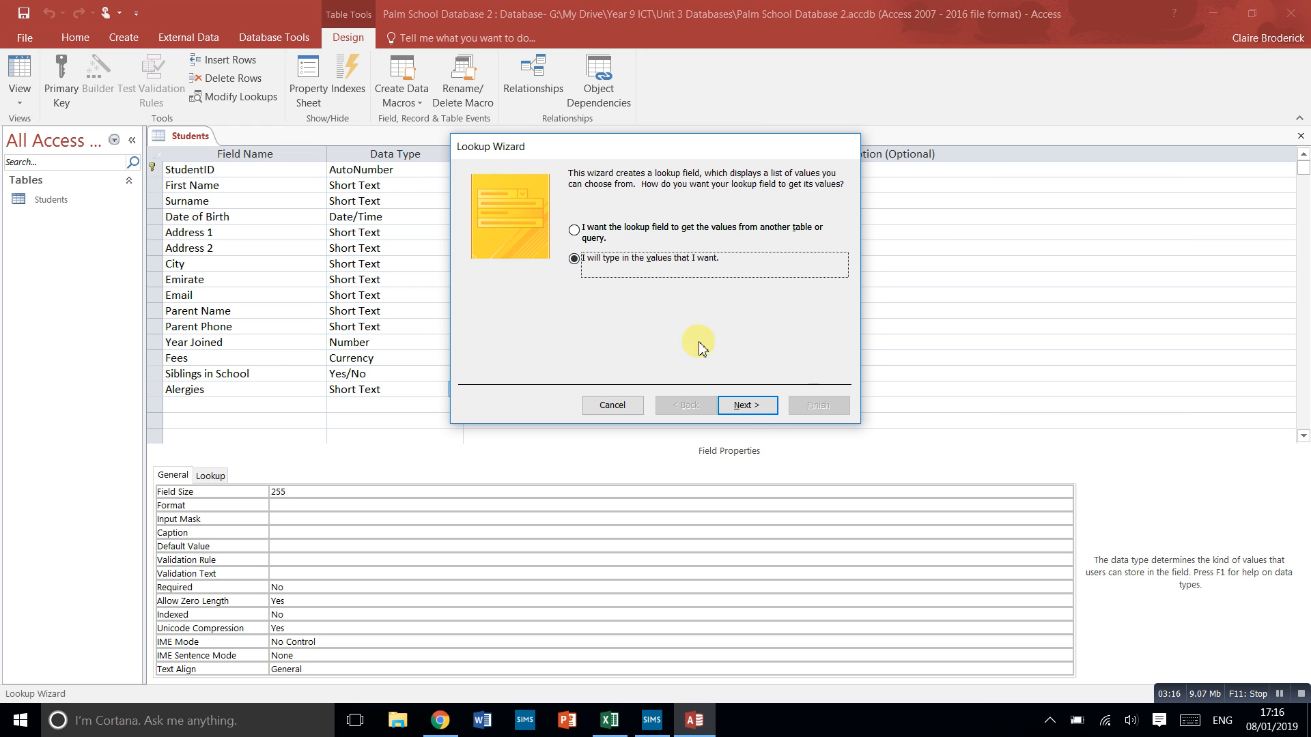
click(747, 406)
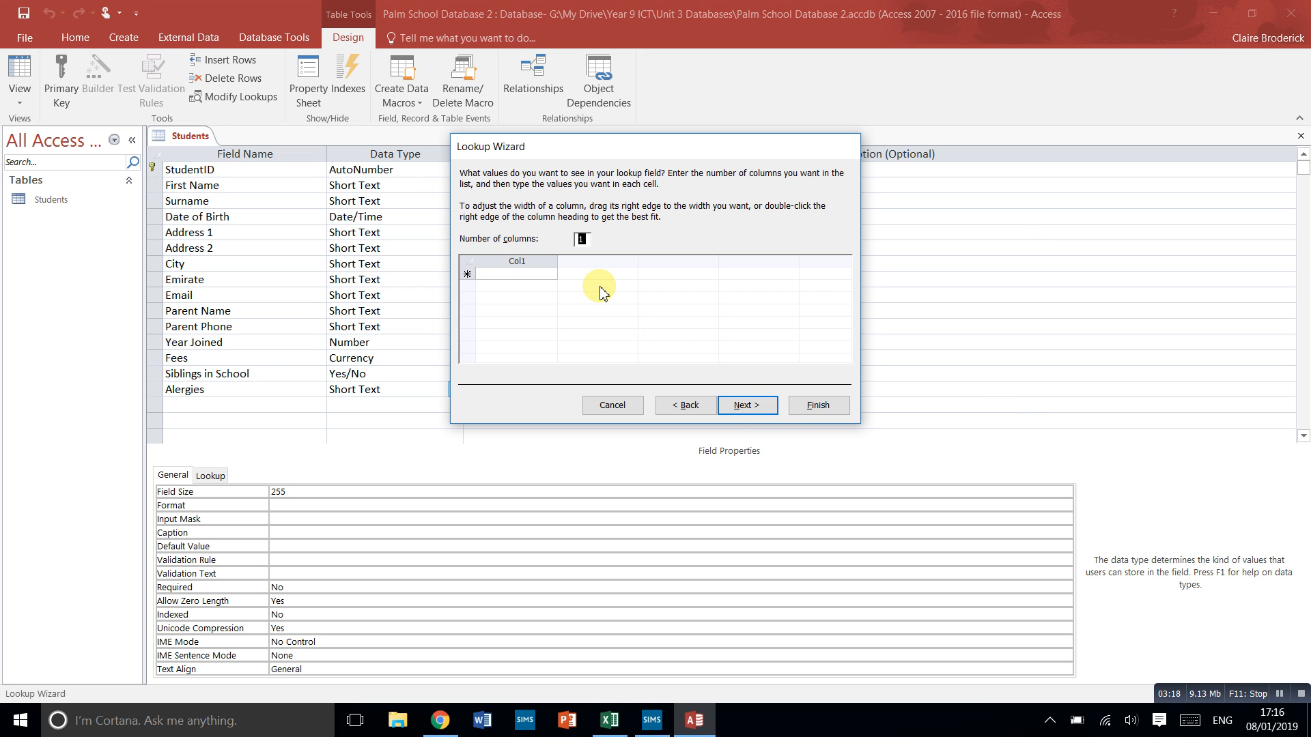
- Enter N/A, Dairy, Nuts, Medical and Fur as the lookup values in one column and finish the wizard
click(532, 274)
text(N/A)
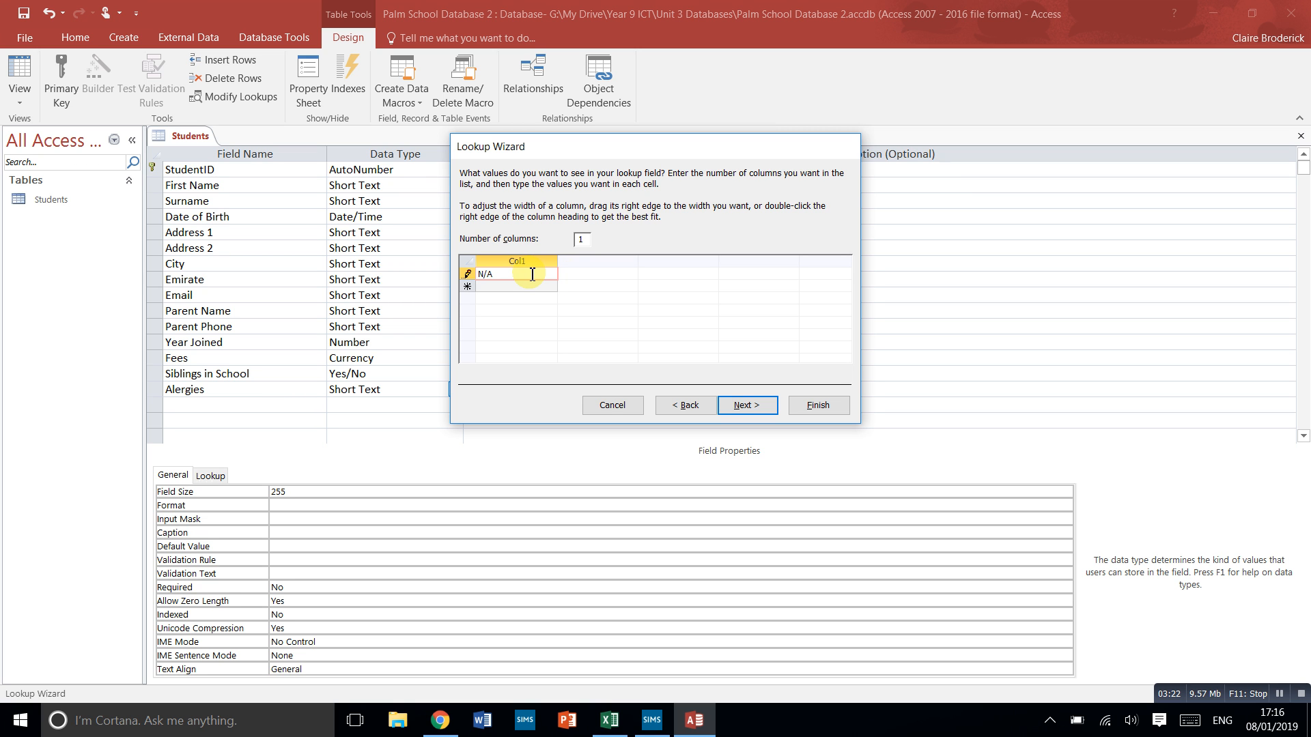
key(Tab)
text(Dairy)
key(Tab)
text(Ni)
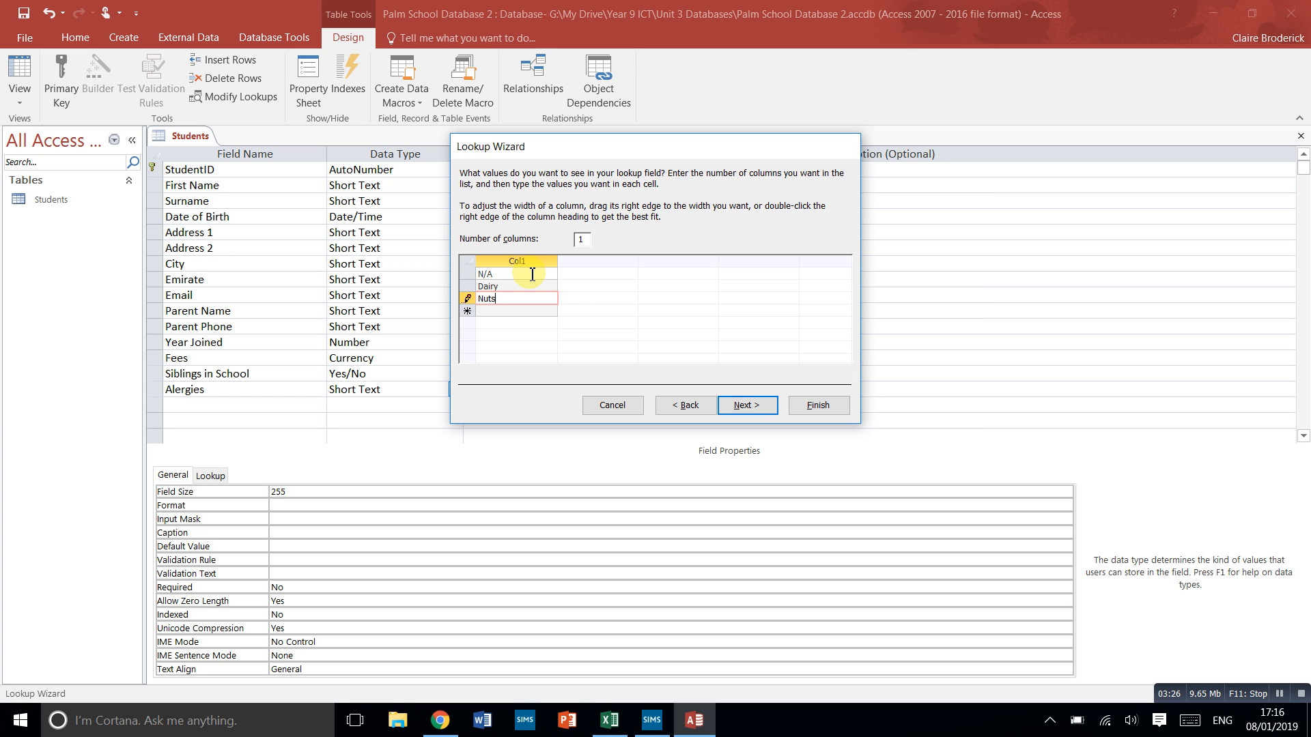
key(Tab)
text(P)
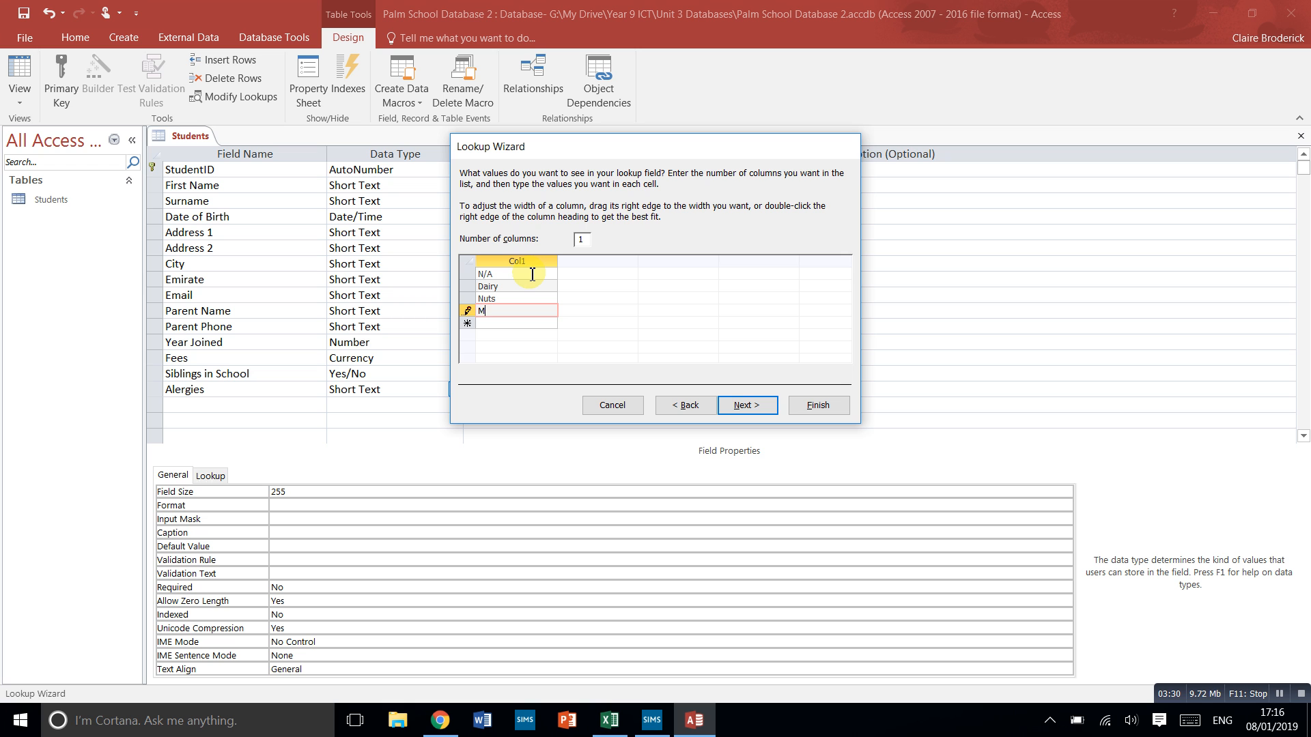
key(Return)
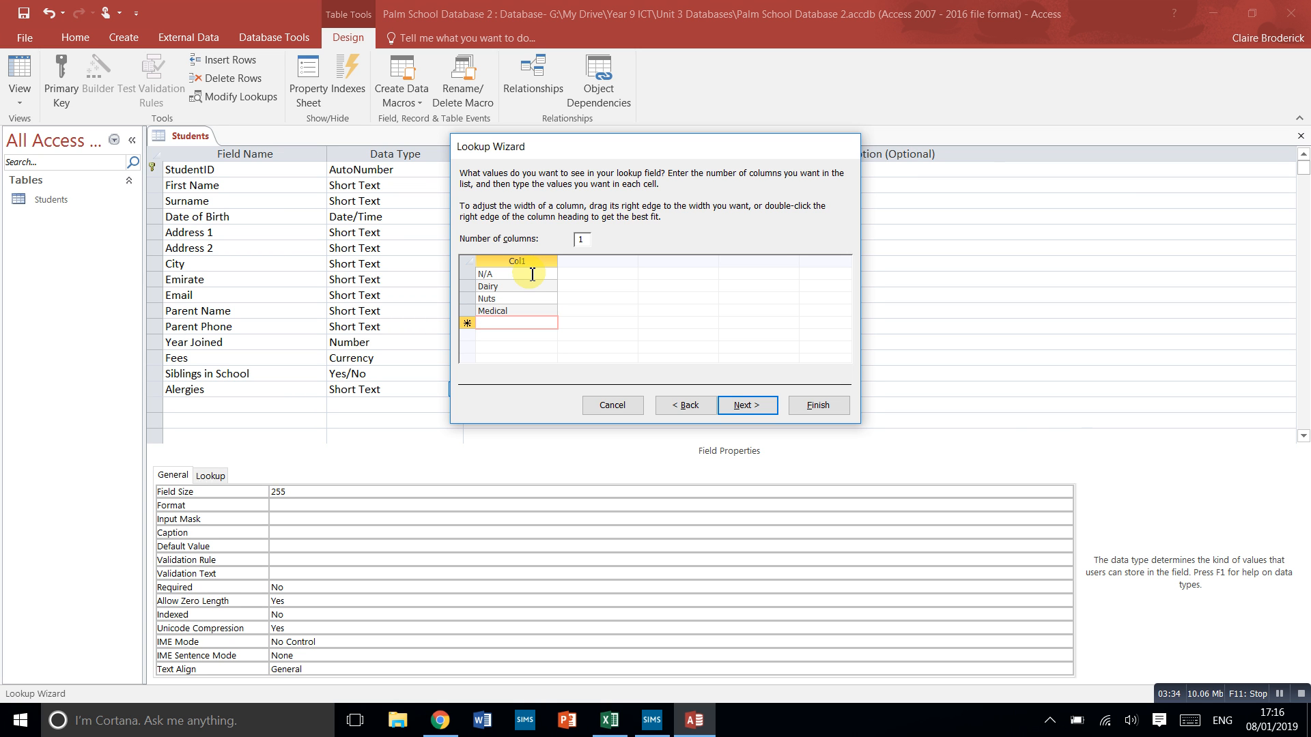
text(Fur)
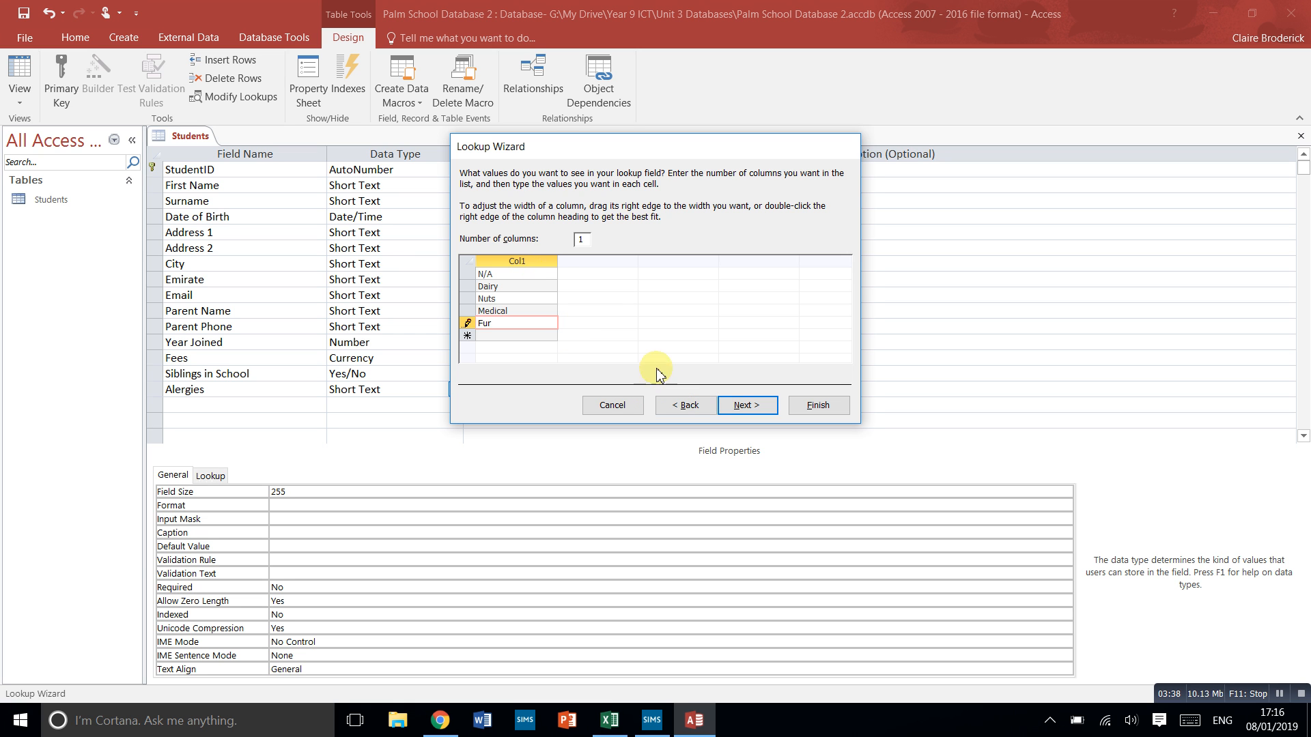
click(761, 412)
click(823, 404)
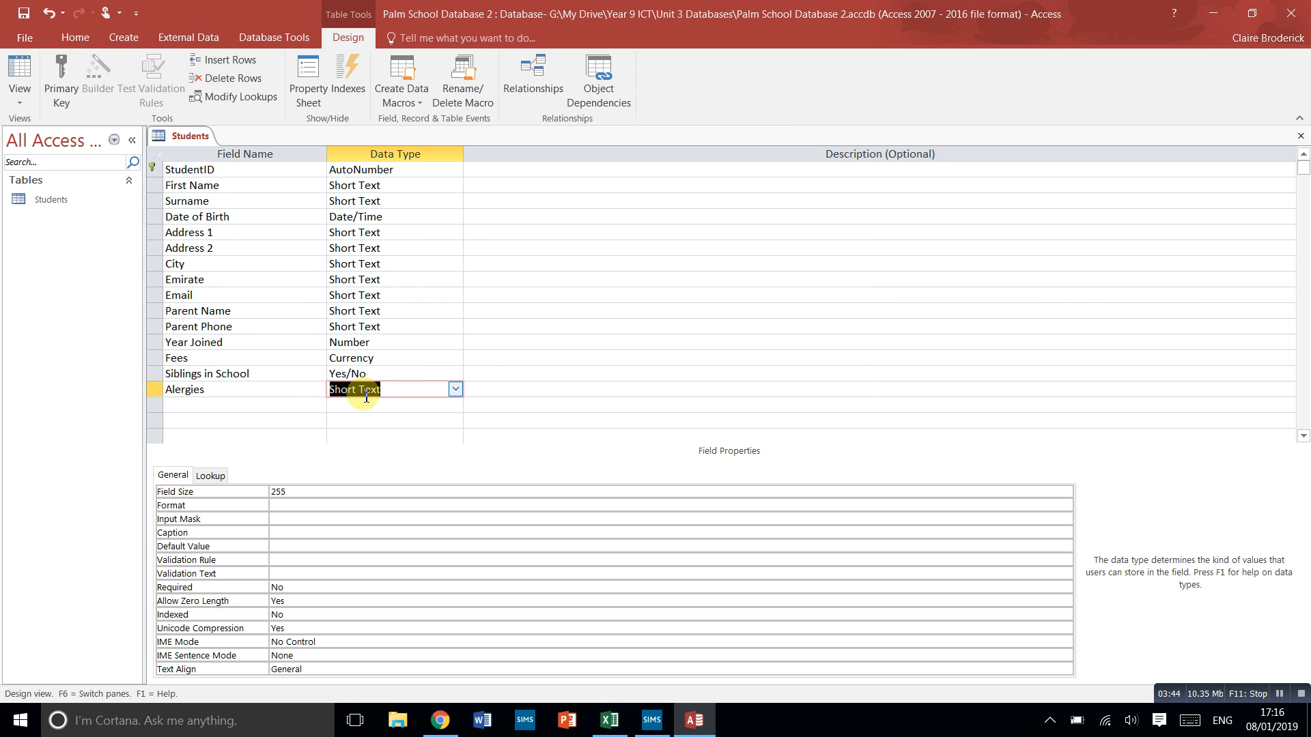
- Check the lookup properties of the Alergies field, and save the table while switching to Datasheet view
click(215, 476)
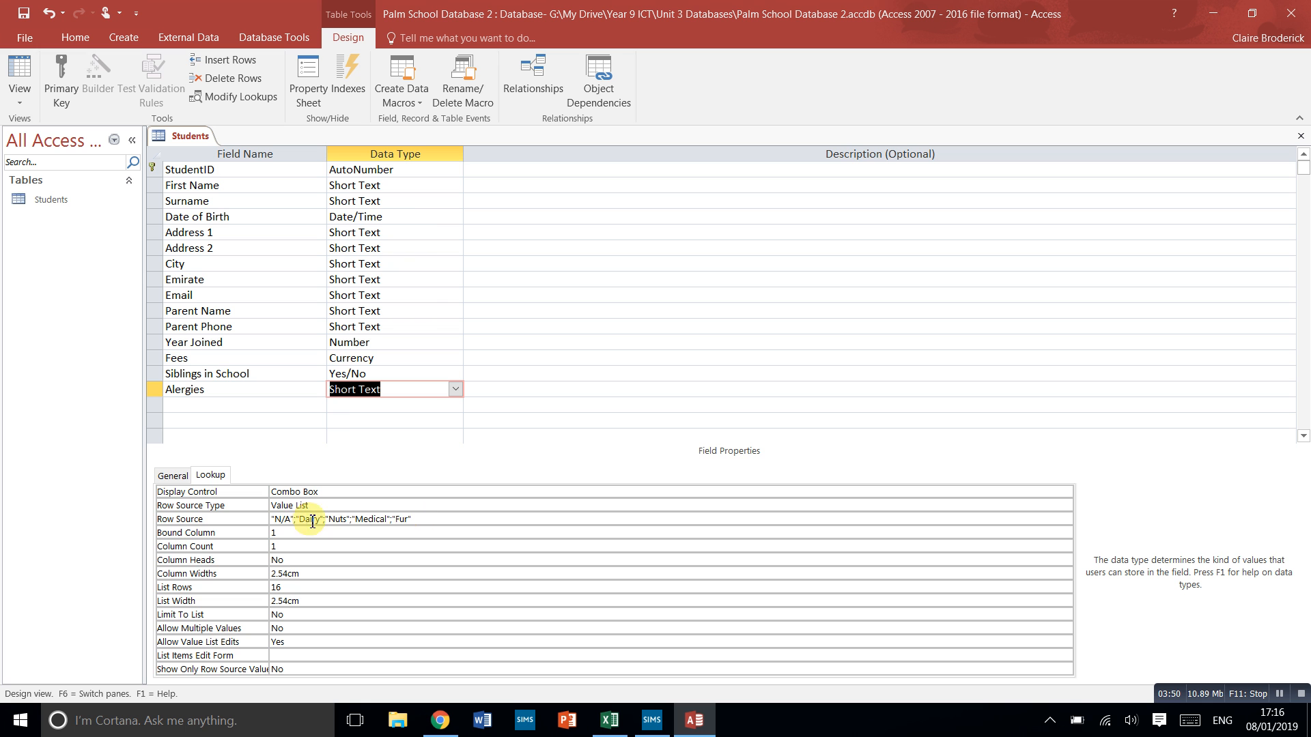
click(172, 478)
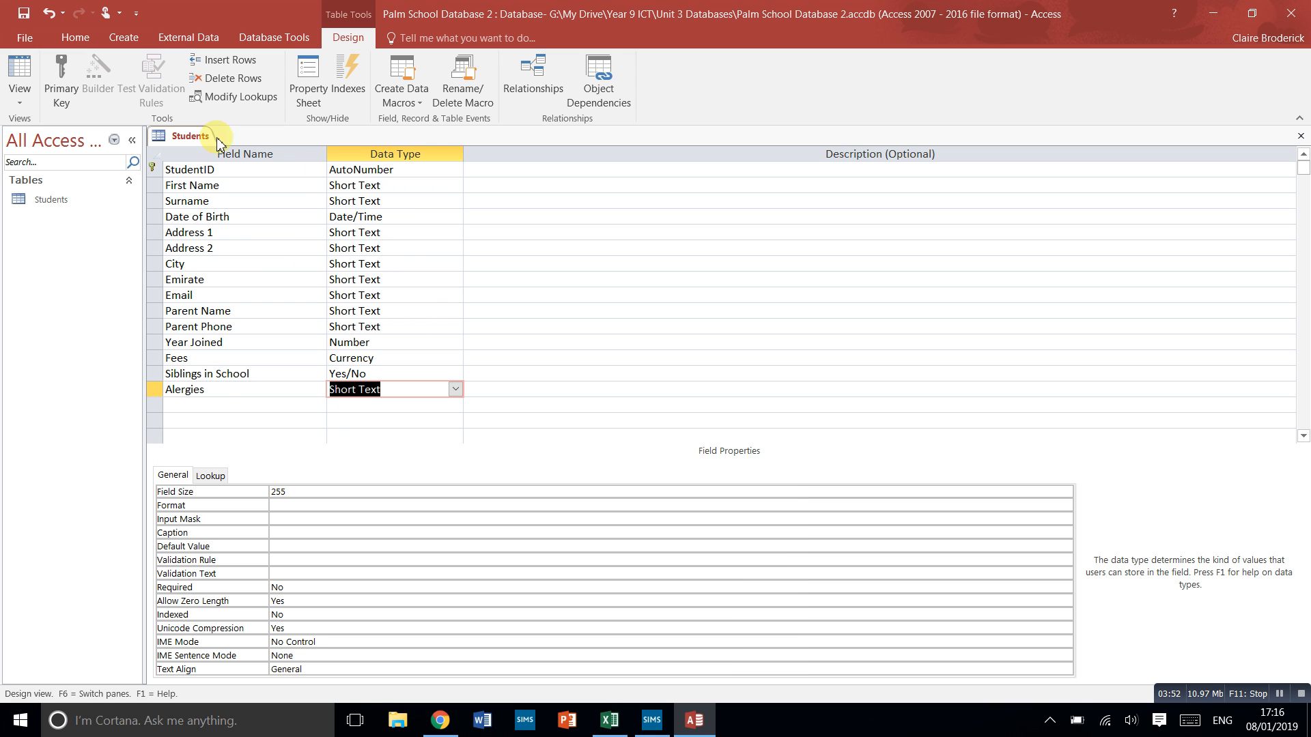
click(18, 71)
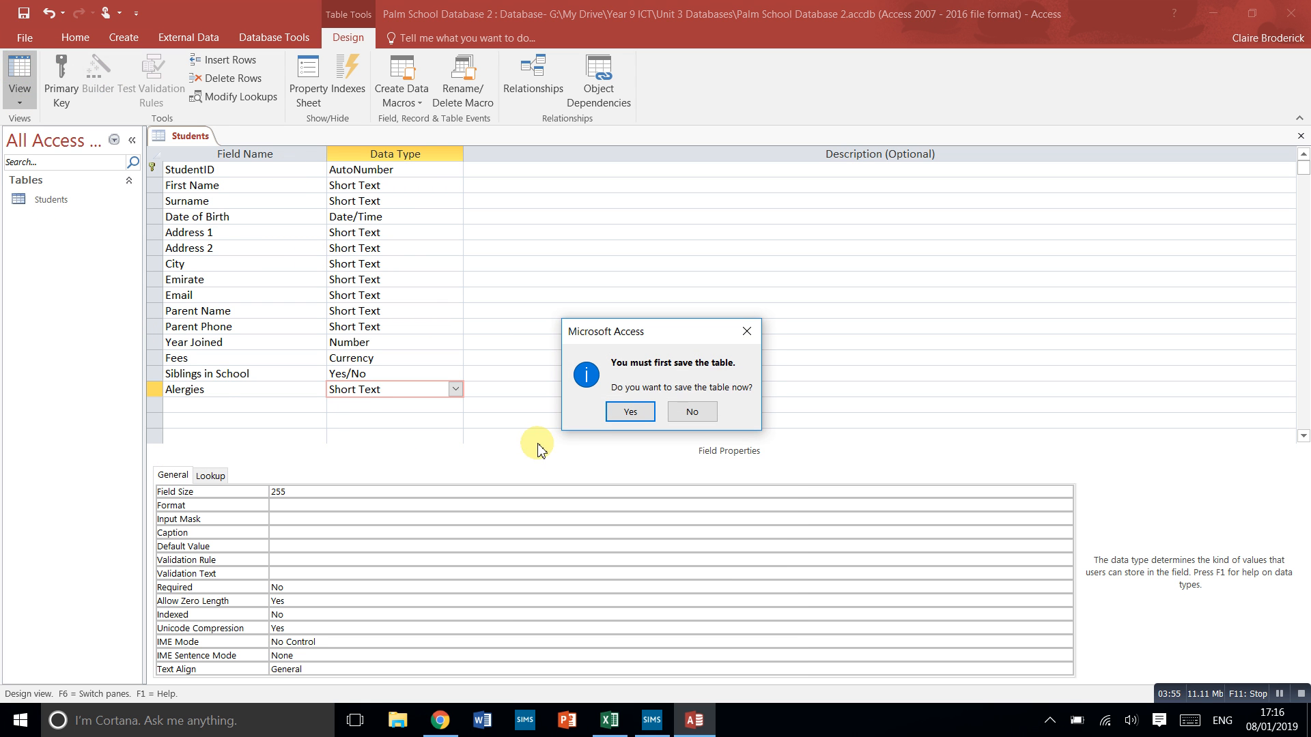
click(628, 413)
- Start the first student record with the student's first name, surname and date of birth
click(287, 172)
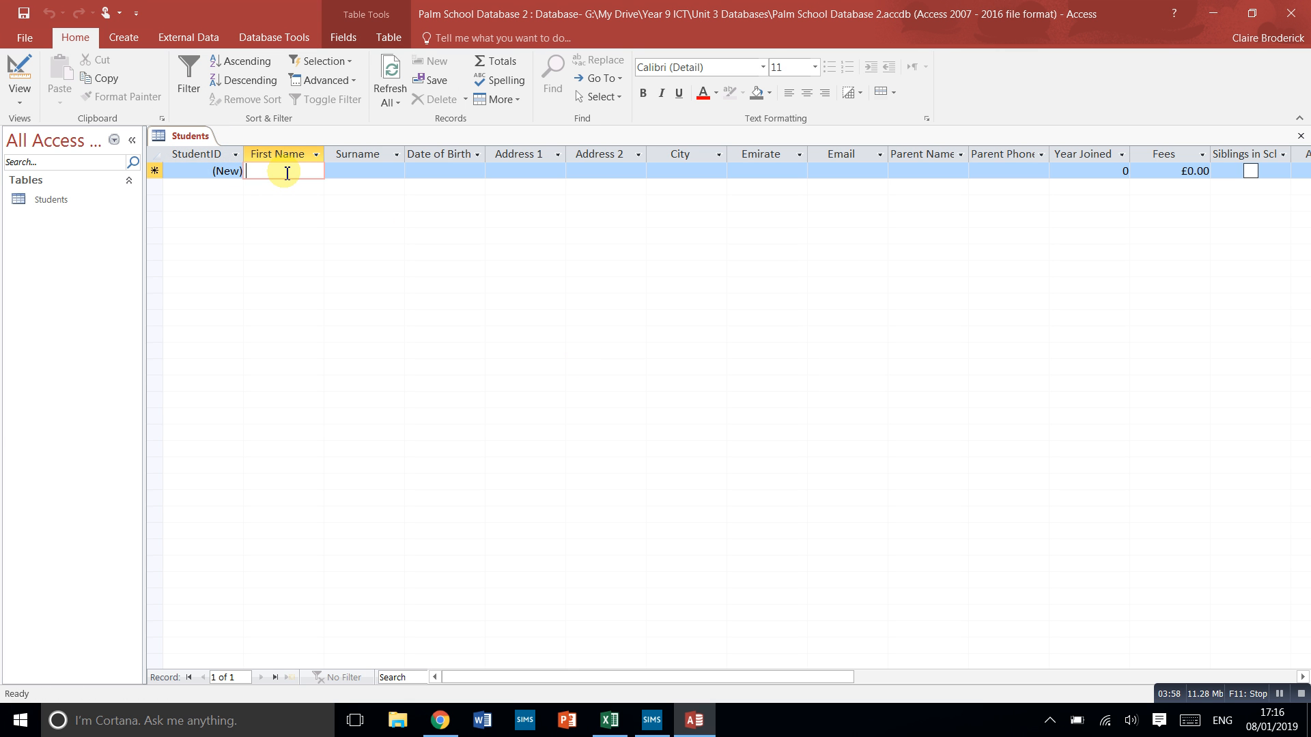
text(Ann)
key(Tab)
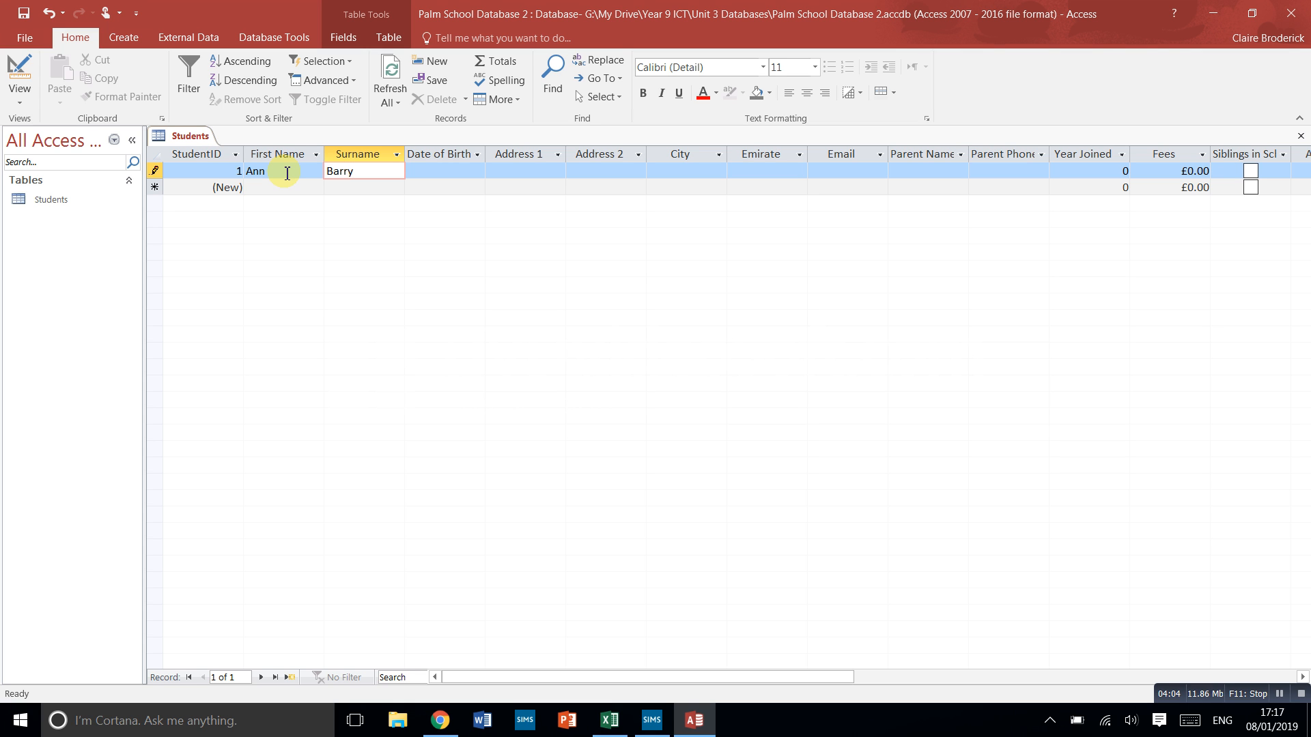
key(Tab)
text(09/01)
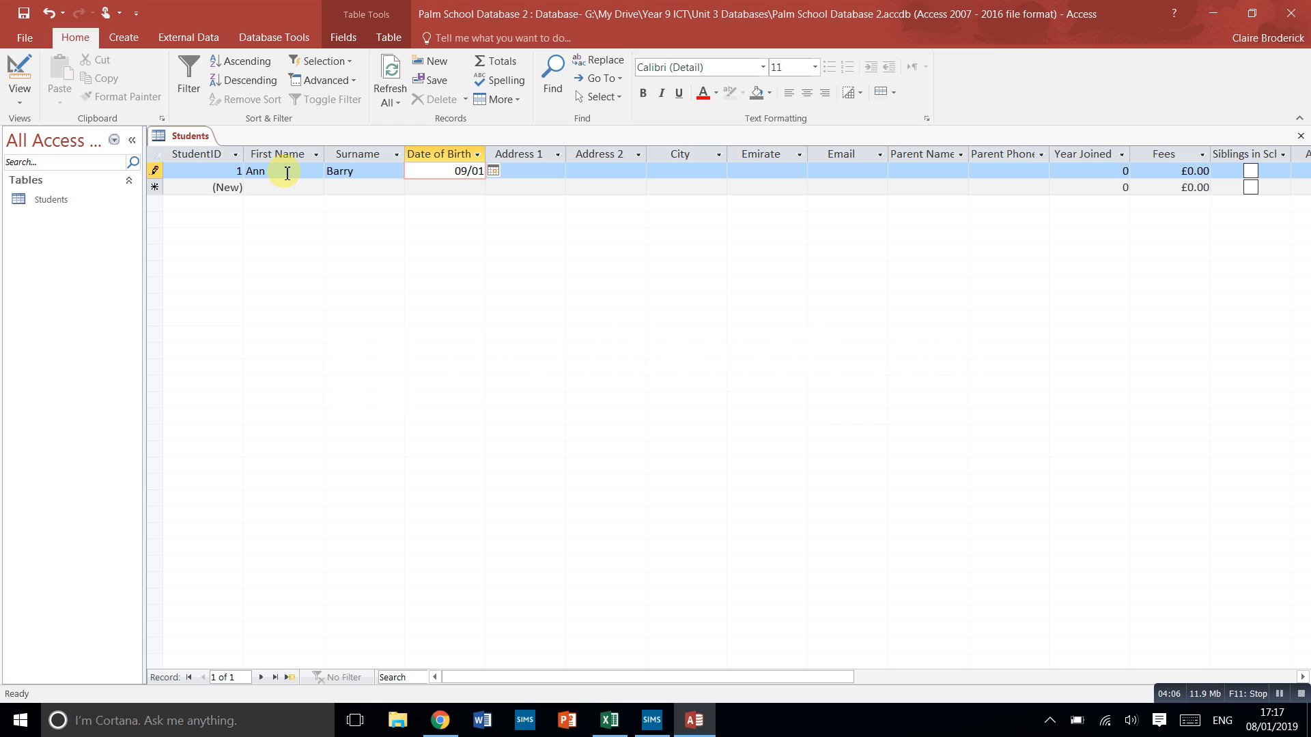
text(/1999)
key(Tab)
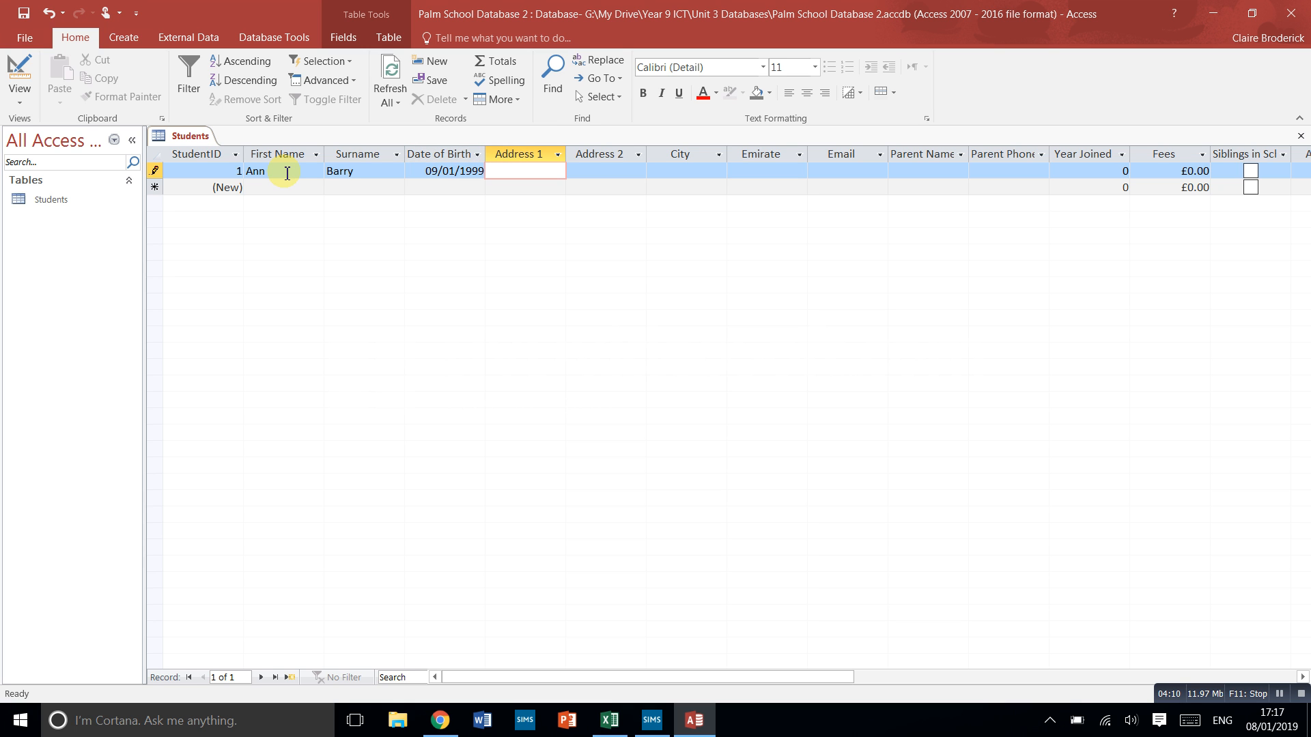
- Fill in the student's address details in Address 1, Address 2, City and Emirate
text(Sea Strteet)
key(Tab)
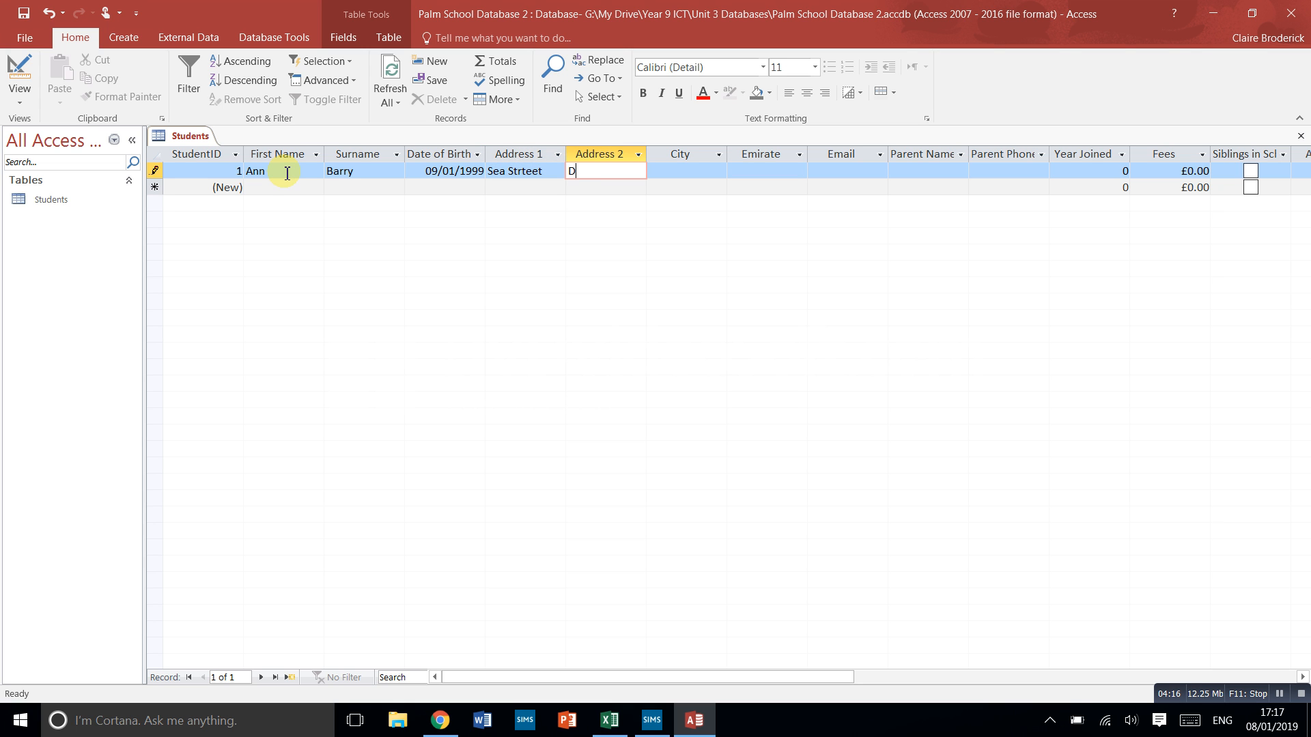
text(Deira)
key(Tab)
text(Duba)
key(Tab)
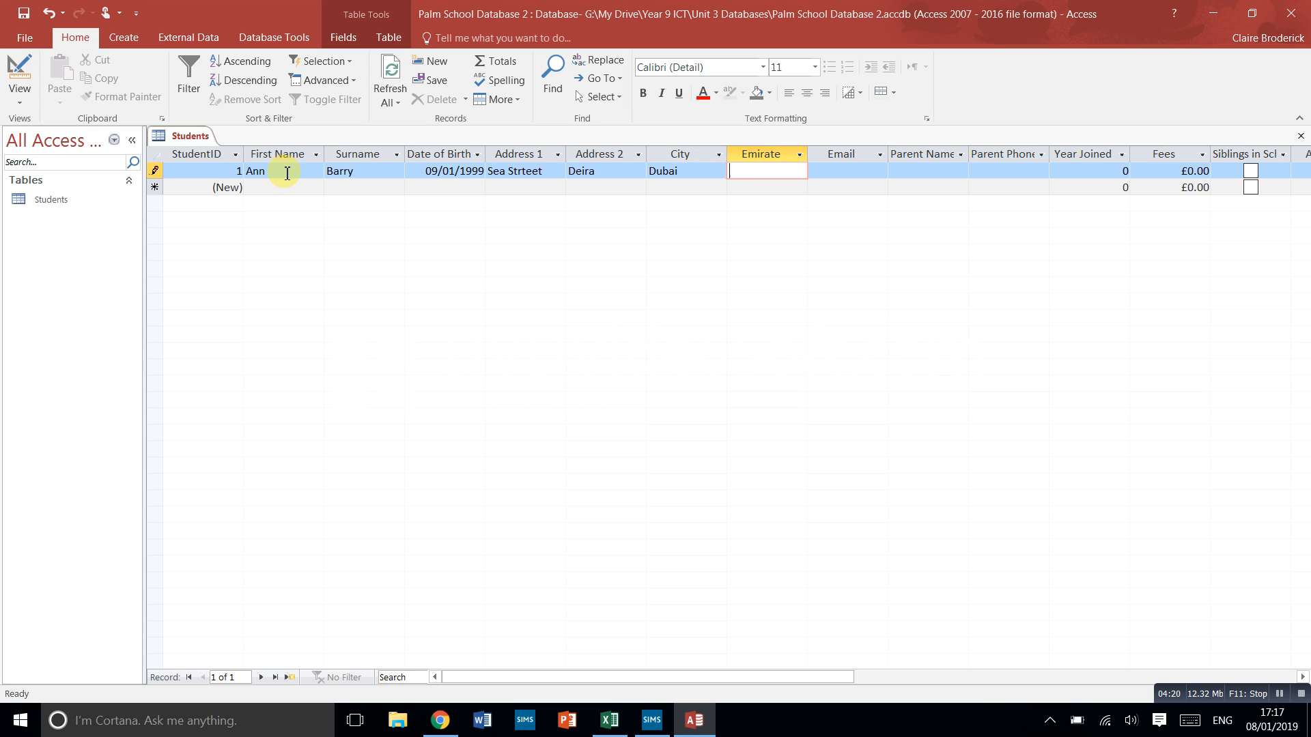
key(Tab)
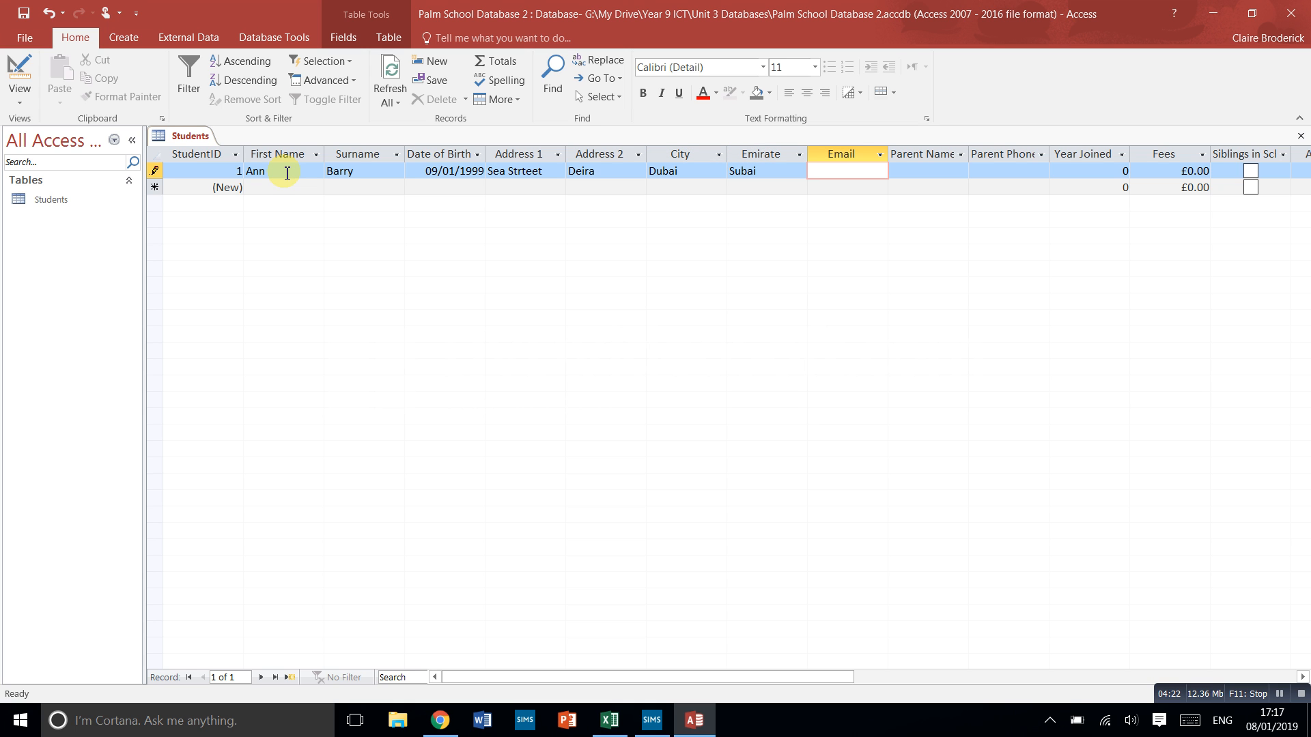
- Enter the student's e-mail address, the parent's name and the parent's phone number in the first record
key(Tab)
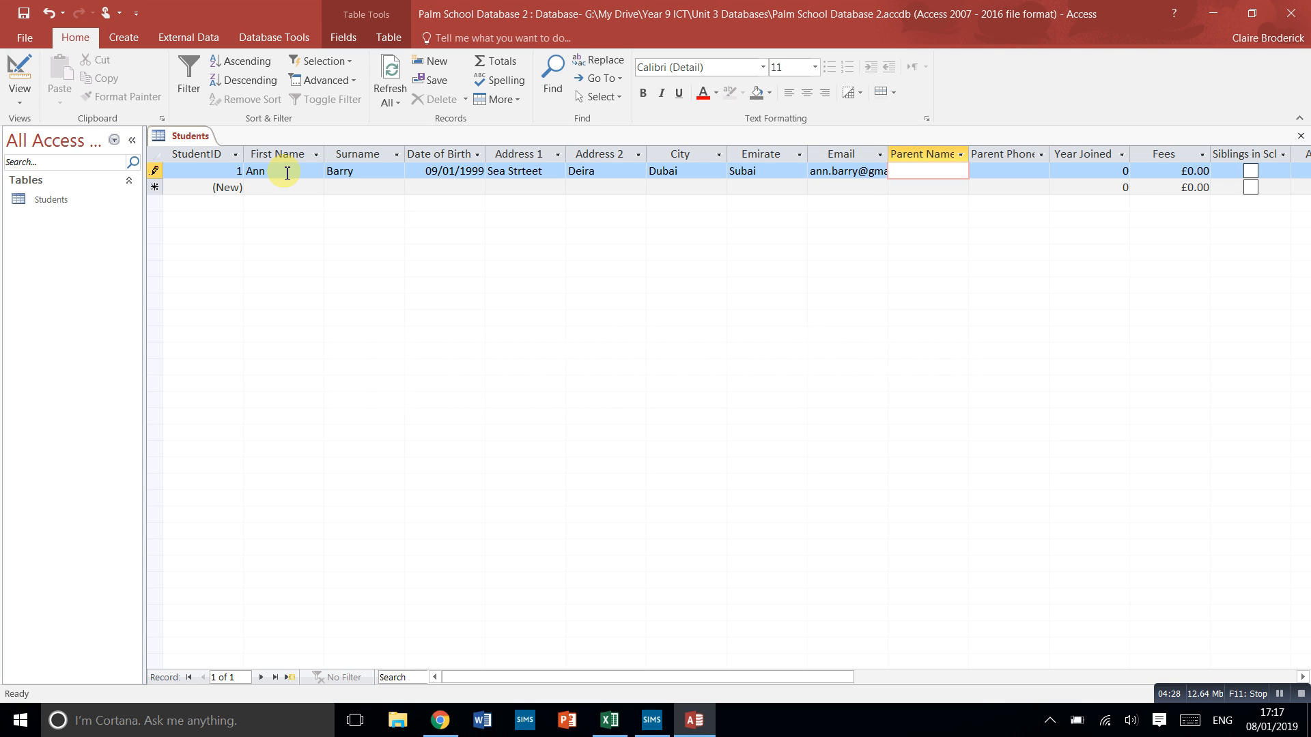
text(Brian)
key(Tab)
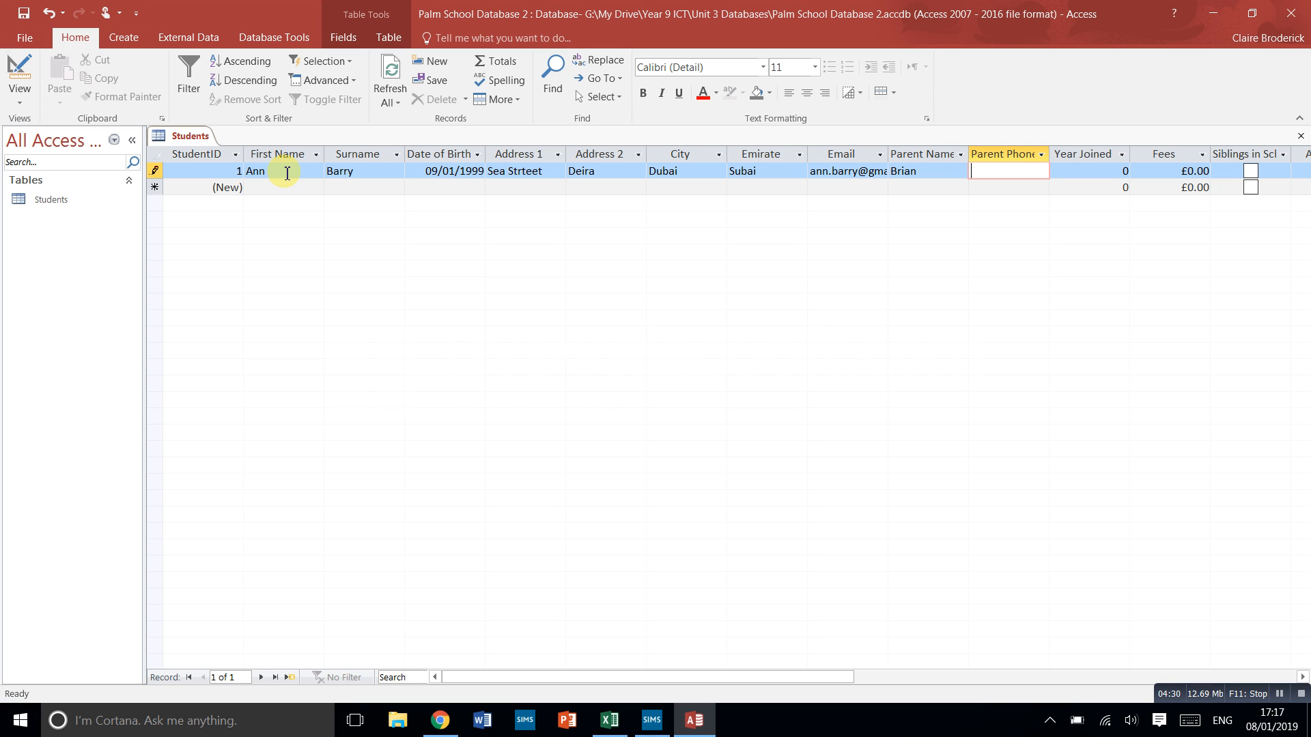
text(0523323)
key(Tab)
- Set Year Joined to 2009 and Fees to £110.00 in the first record
text(20)
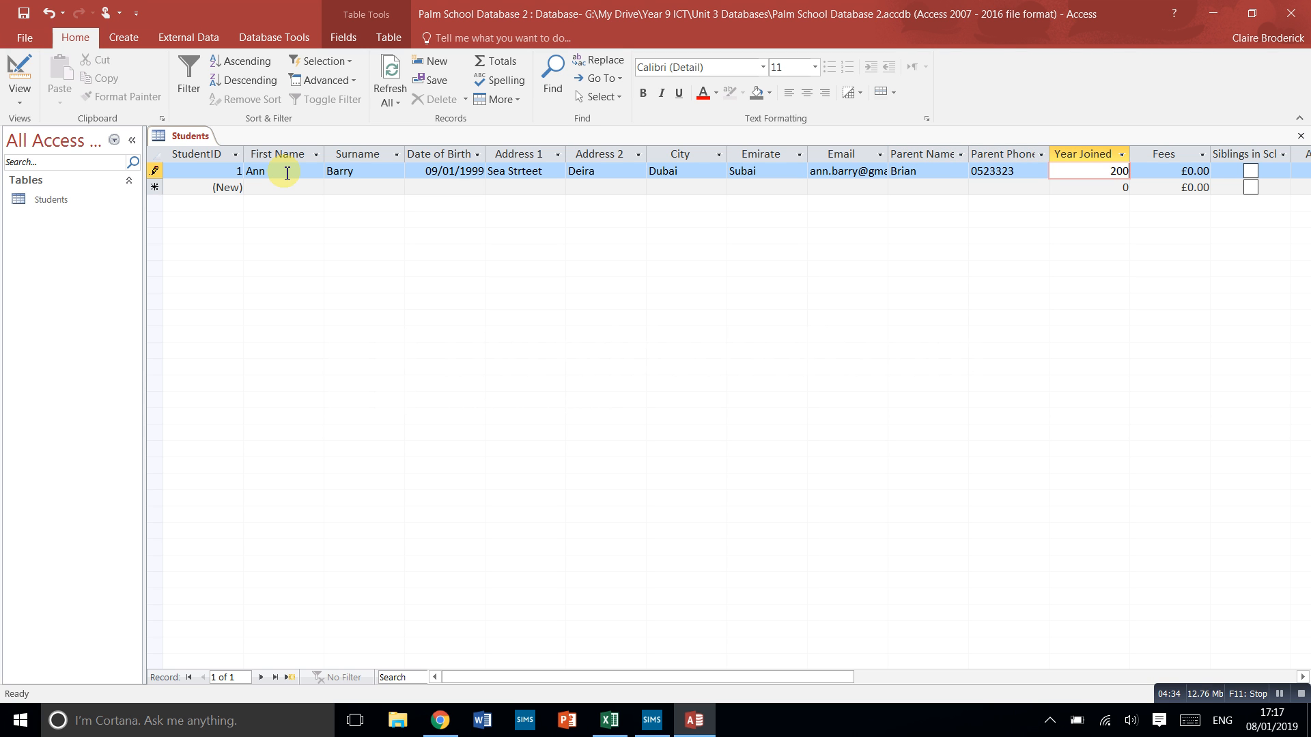
text(09)
click(1192, 176)
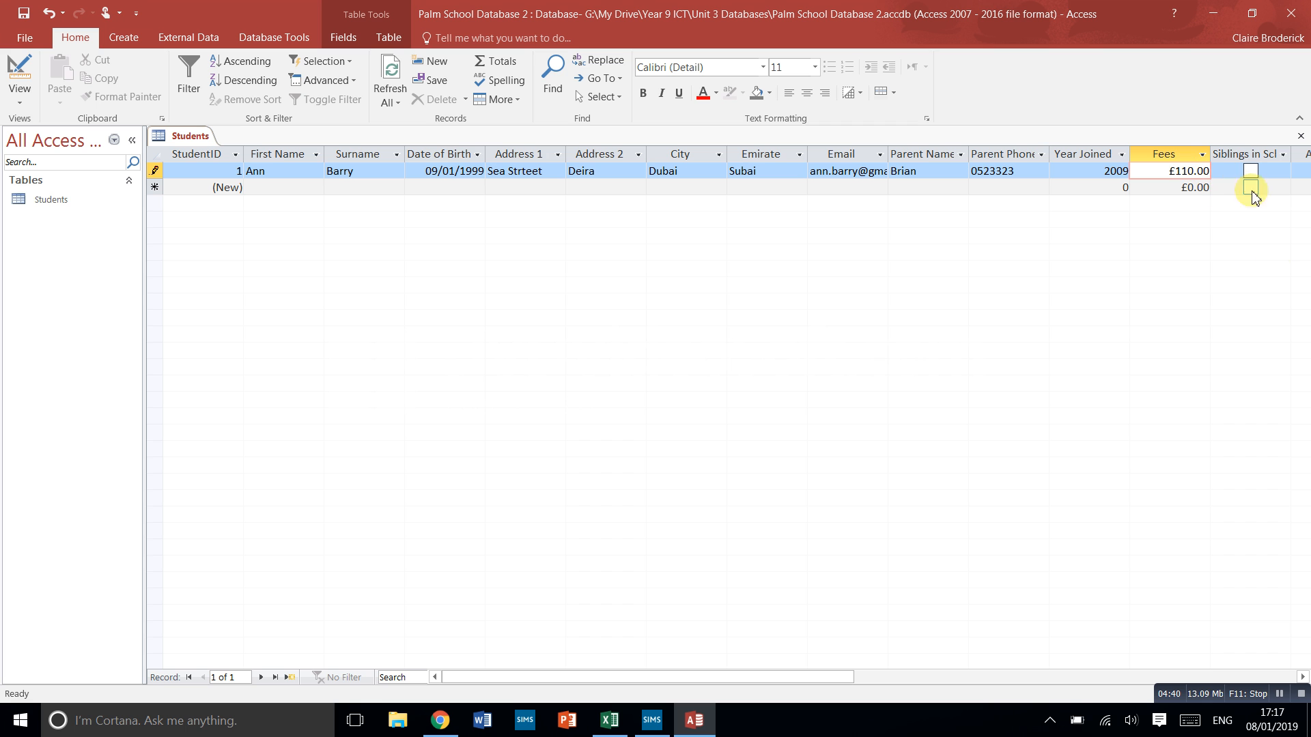
- Mark the student as having siblings in school and choose Dairy in the Alergies field
drag(716, 678, 913, 662)
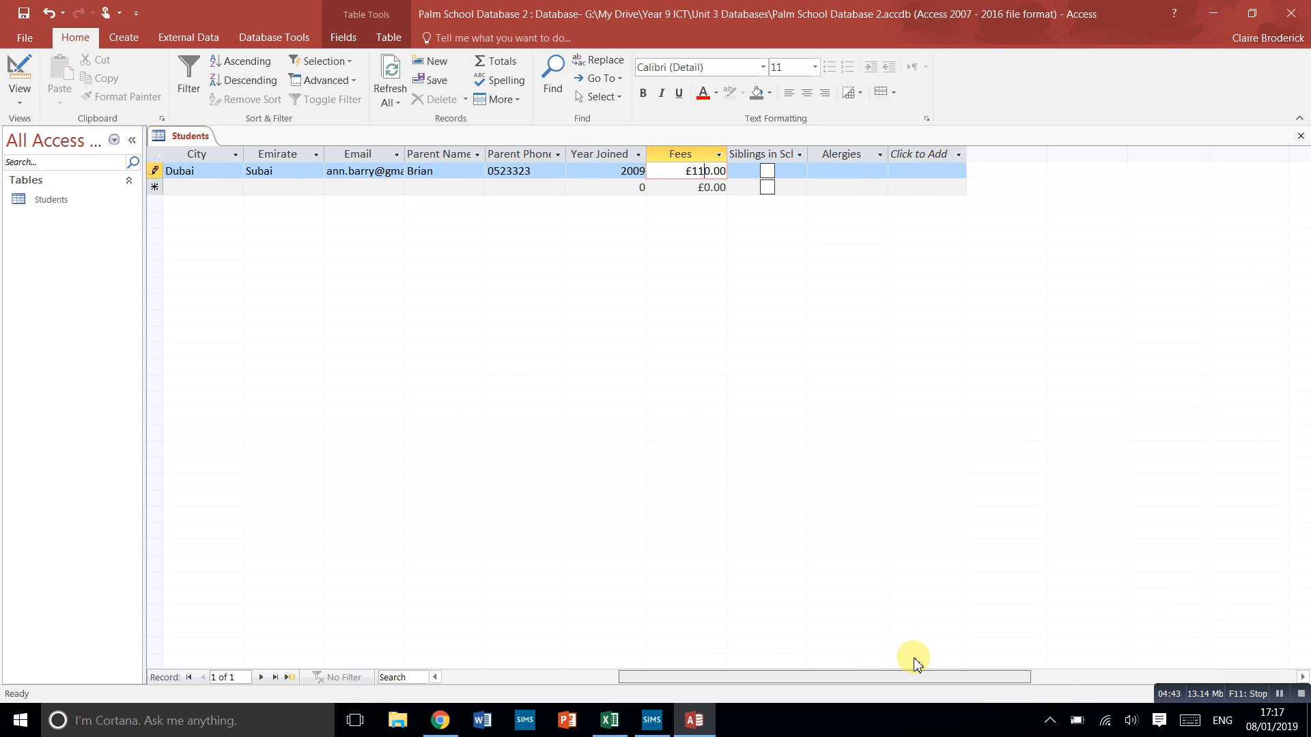
click(767, 171)
click(846, 172)
click(881, 172)
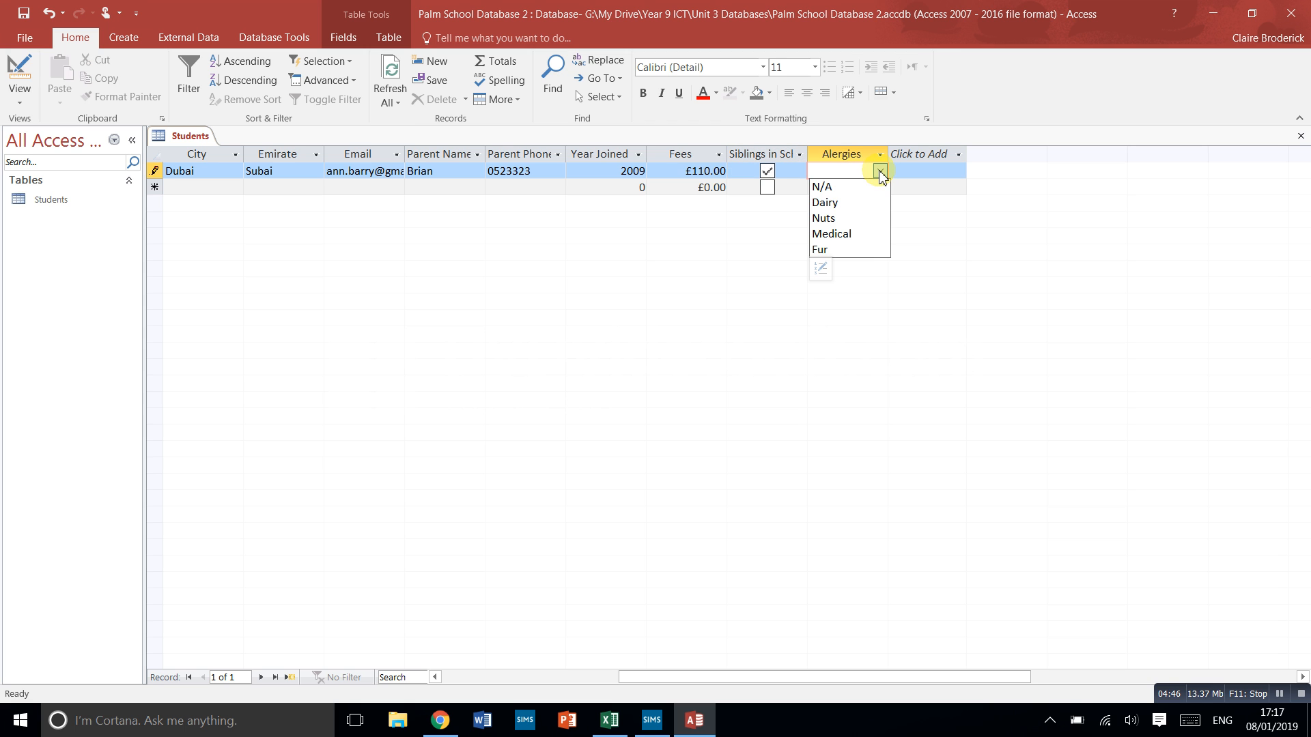
click(850, 203)
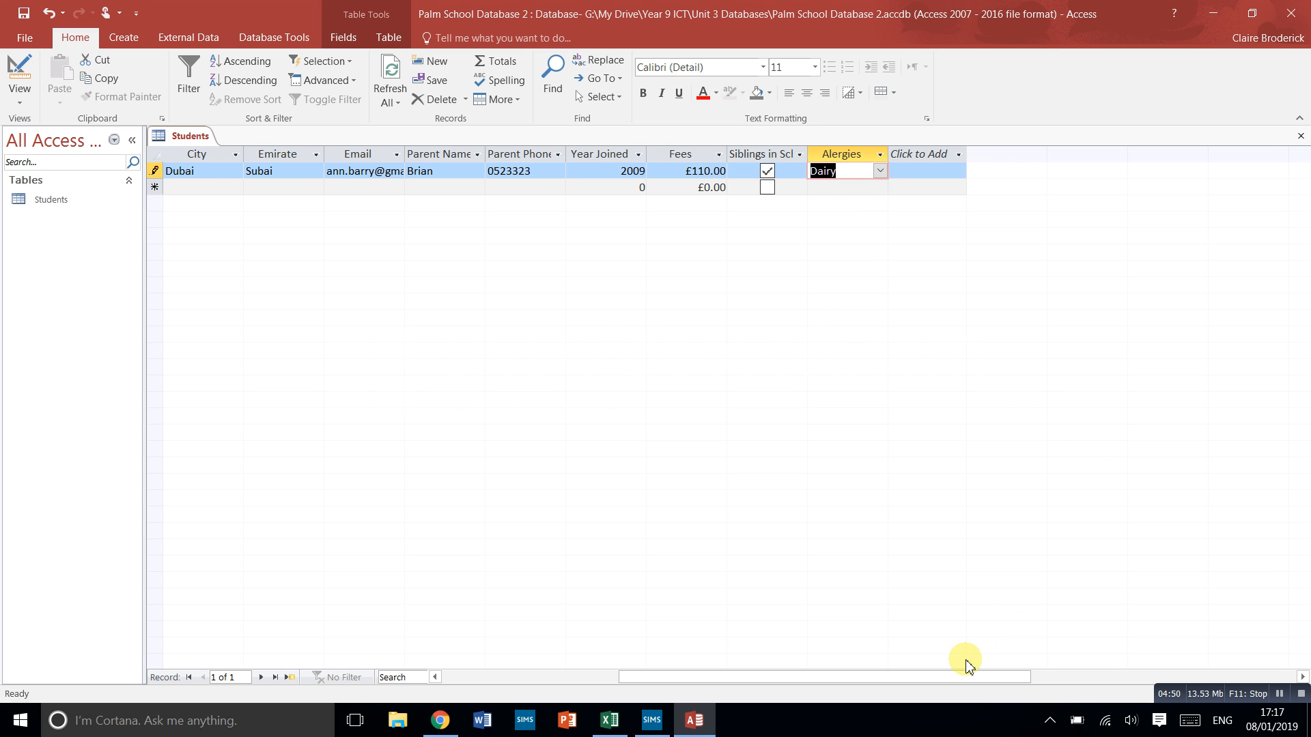
- Switch the Students table to Design view to review its fields and return to Datasheet view
drag(939, 678, 763, 682)
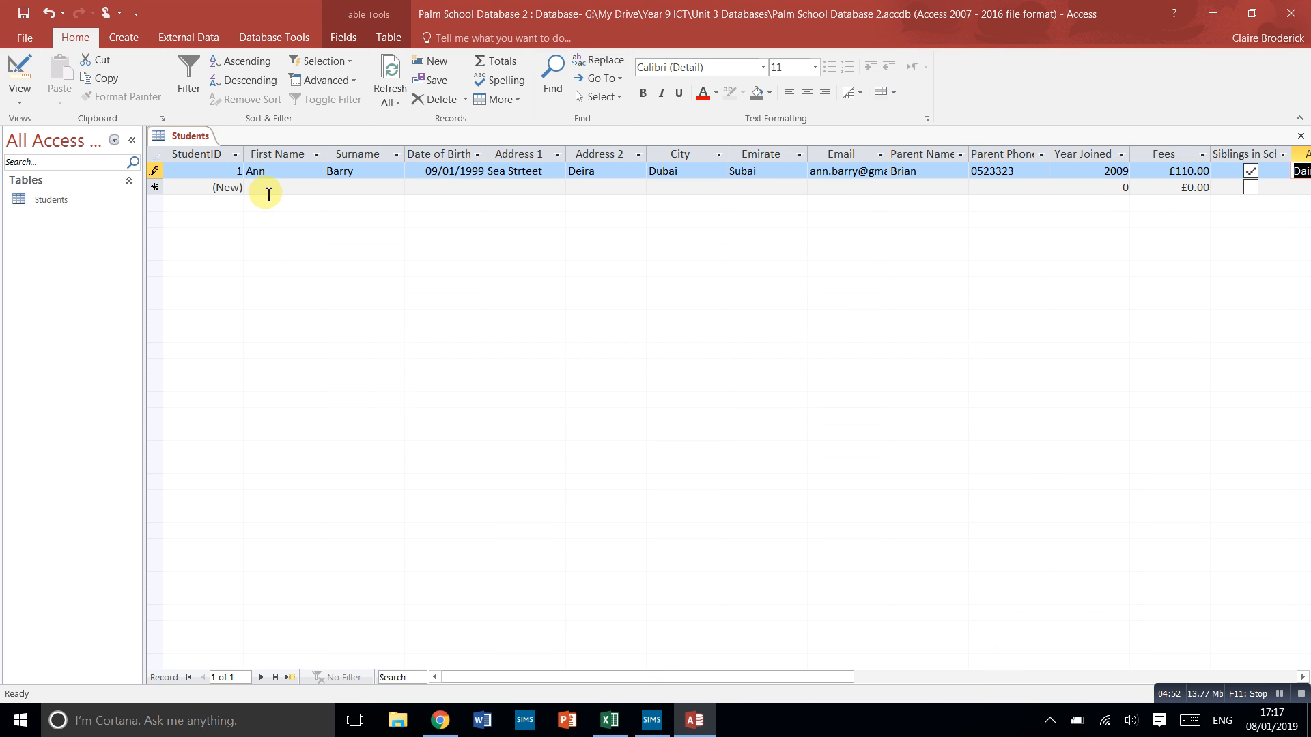
click(20, 65)
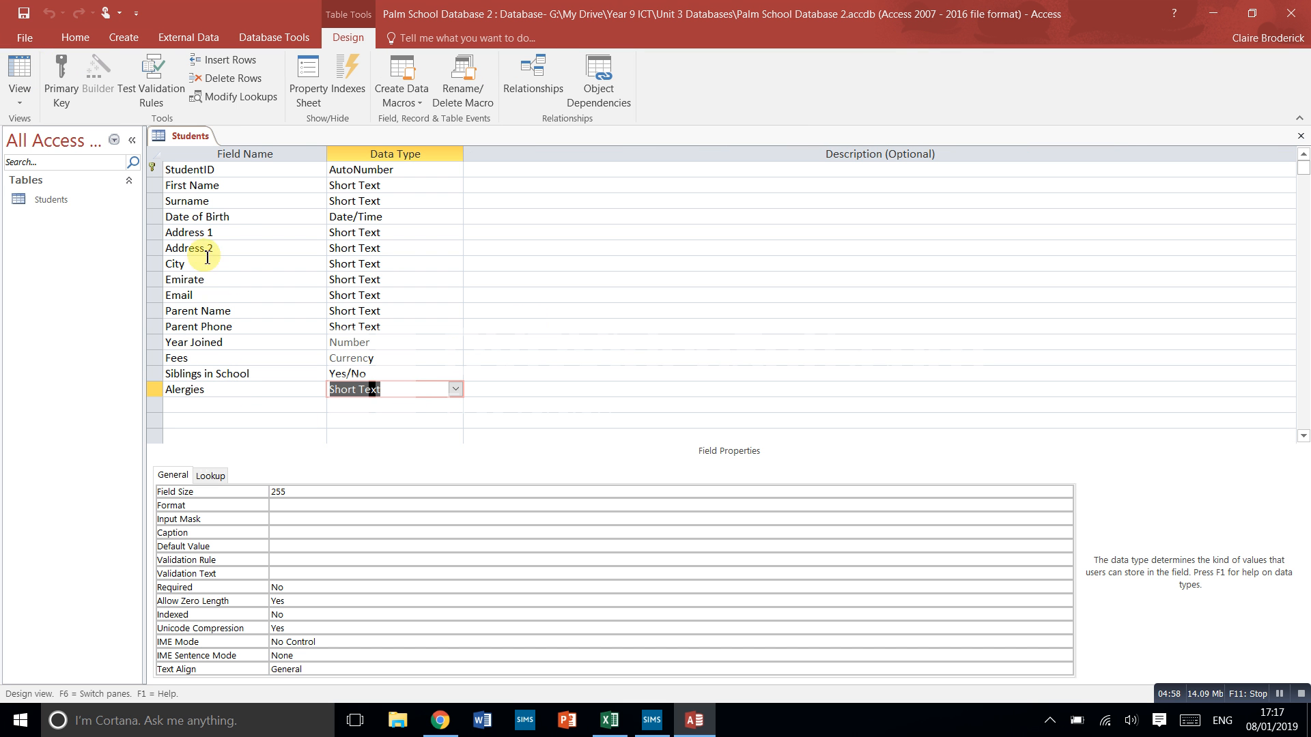
click(17, 63)
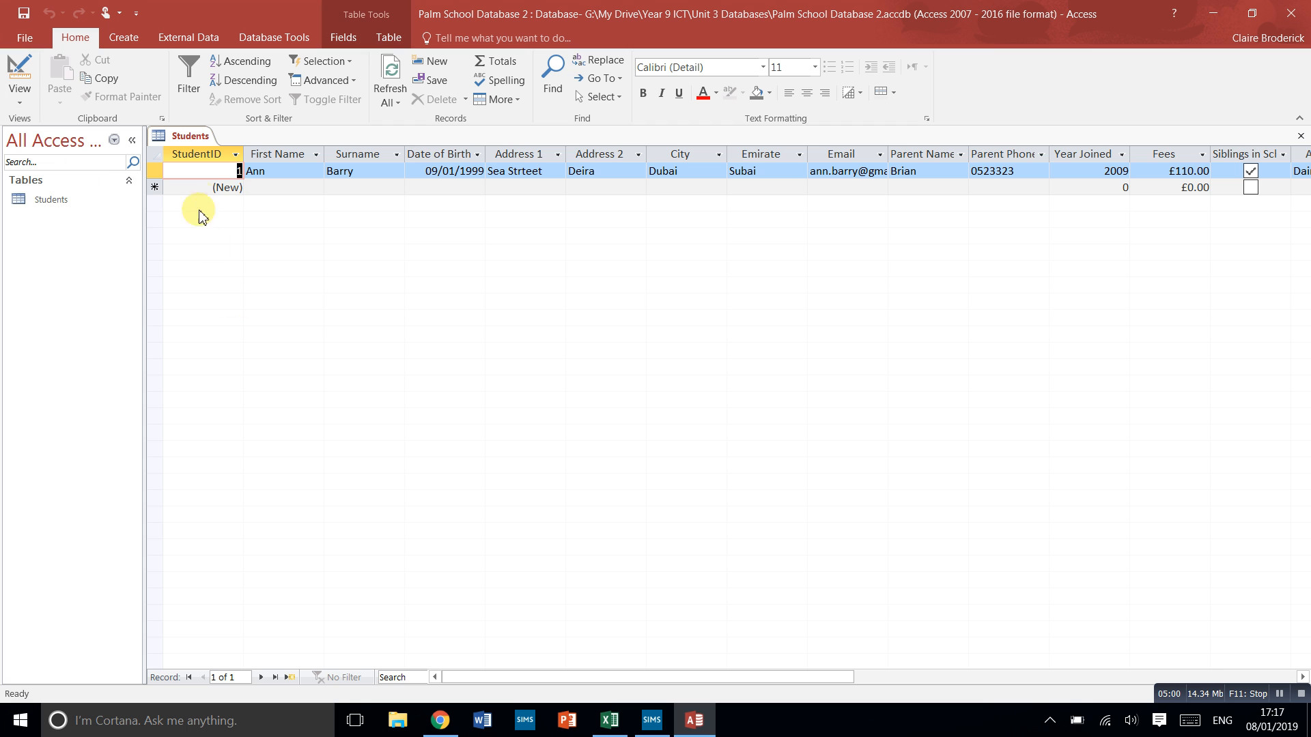